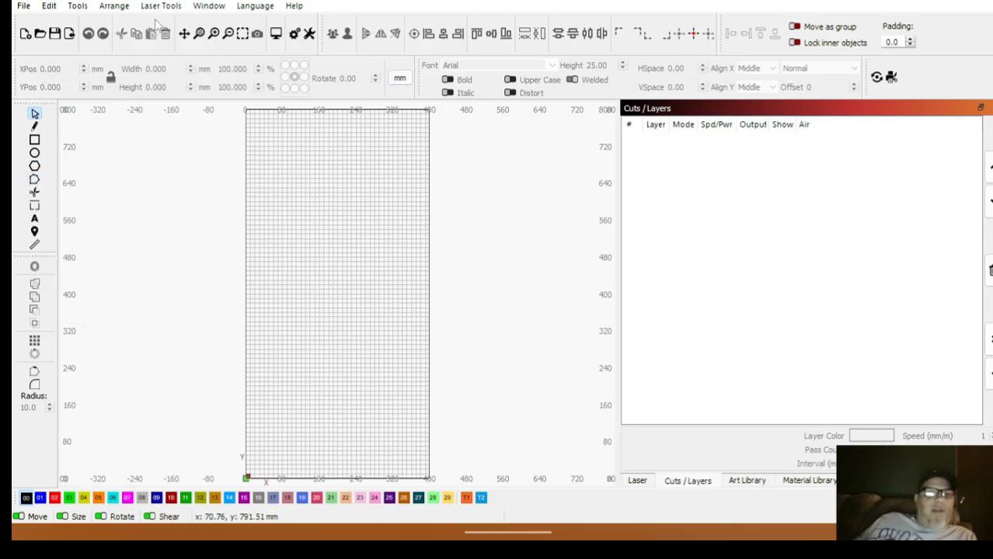
Turn on the dark background for the workspace in the display settings
{"action": "left_click", "coordinate": [295, 34]}
{"action": "left_click", "coordinate": [458, 85]}
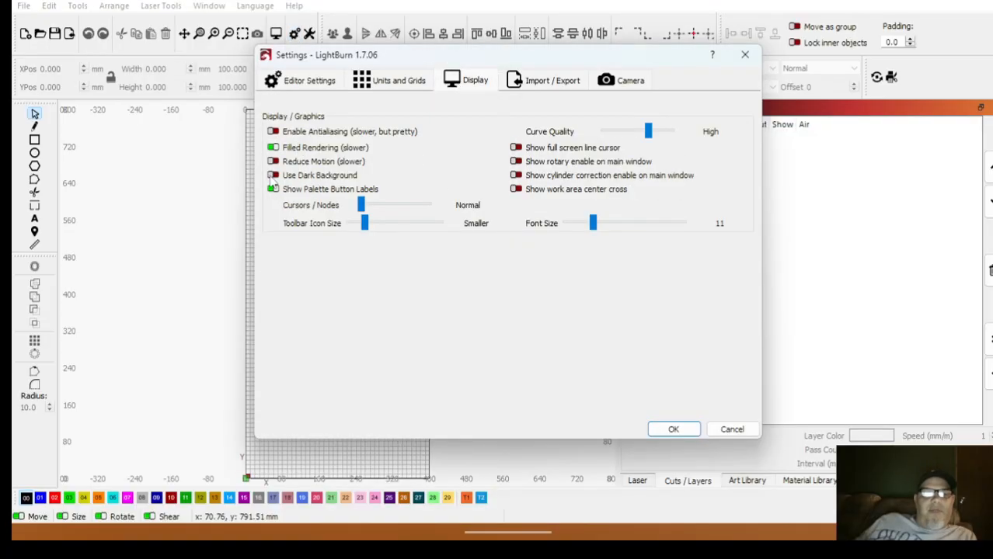
{"action": "left_click", "coordinate": [272, 175]}
{"action": "left_click", "coordinate": [682, 430]}
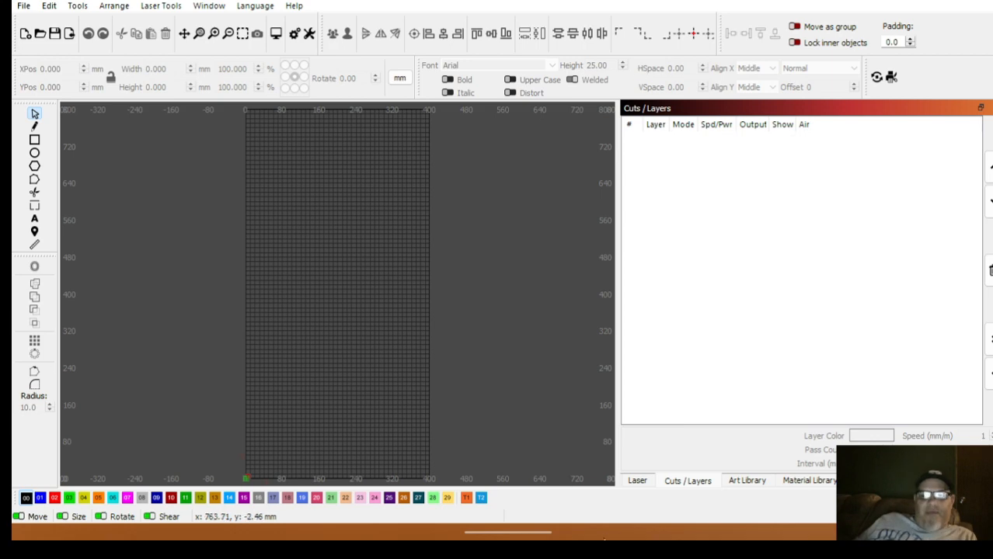
Switch to the LightBurn Core 2.0 window and set the application theme to Classic Dark
{"action": "mouse_move", "coordinate": [588, 533]}
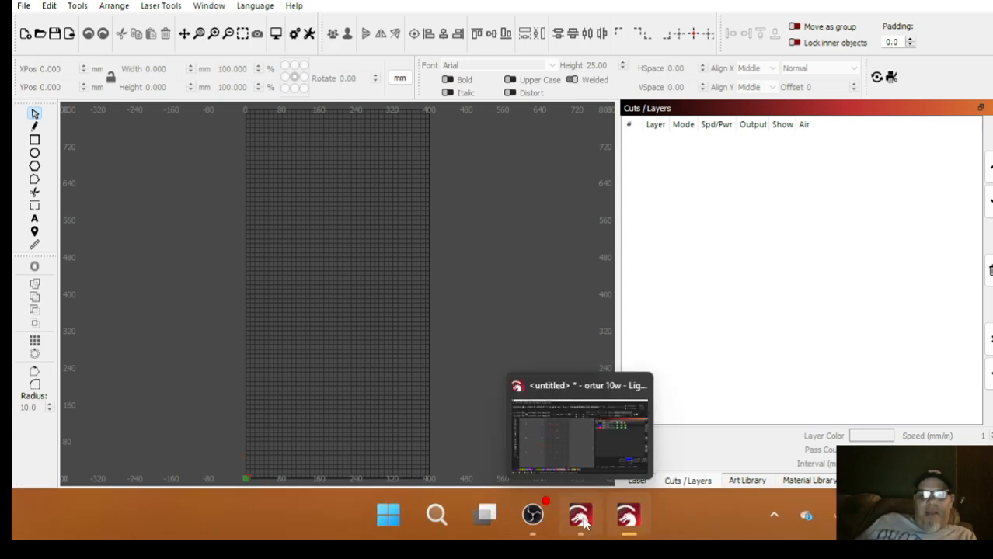
{"action": "left_click", "coordinate": [588, 532]}
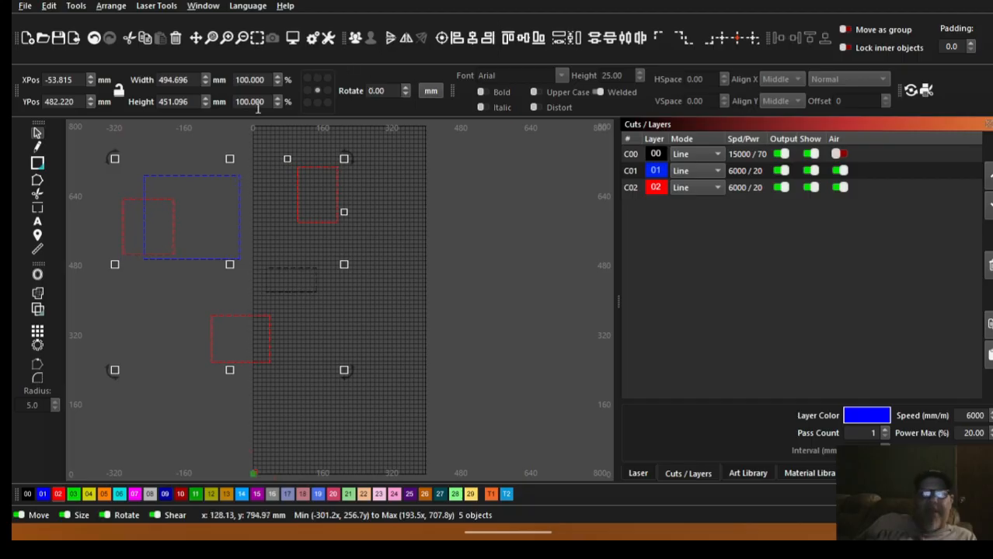
{"action": "left_click", "coordinate": [313, 37]}
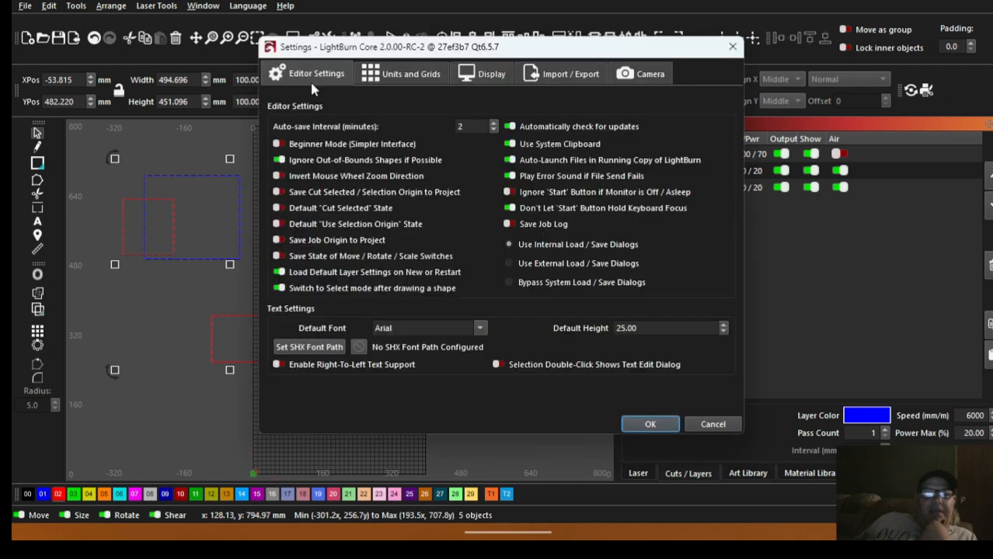
{"action": "left_click", "coordinate": [481, 74]}
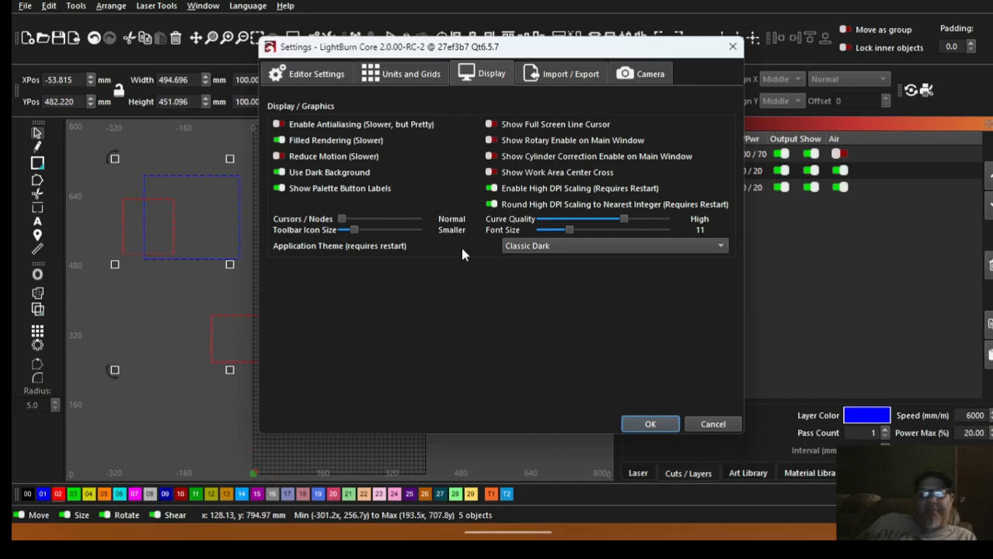
{"action": "left_click", "coordinate": [561, 255]}
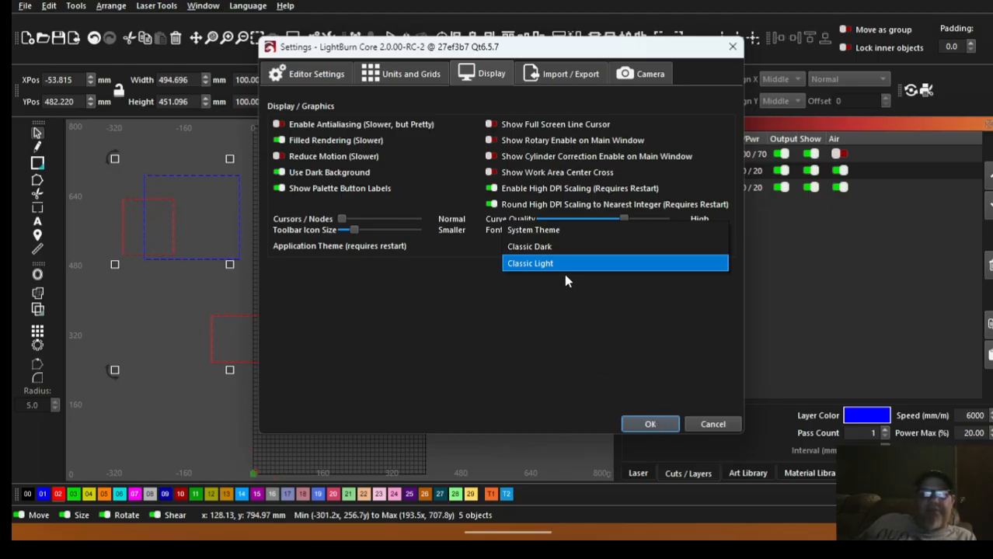
{"action": "left_click", "coordinate": [547, 247]}
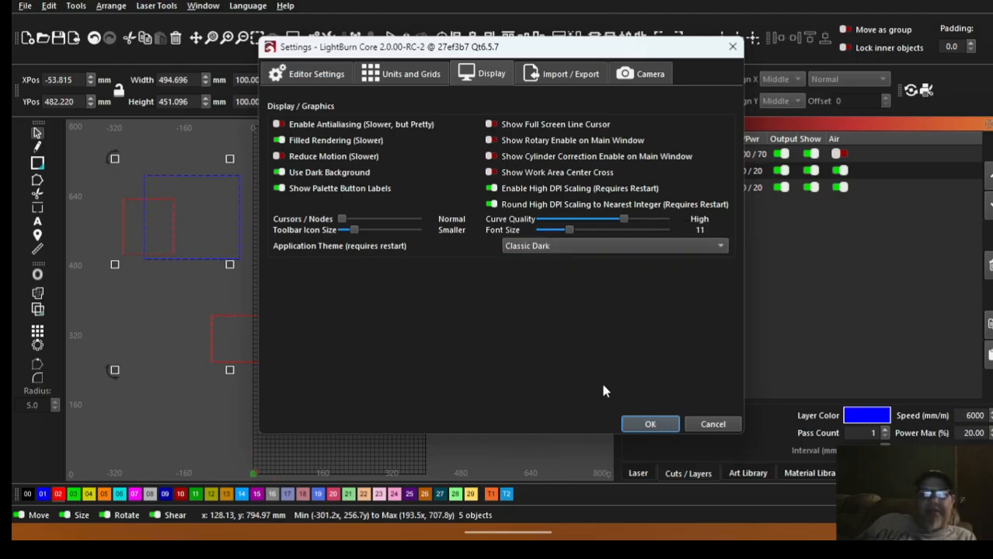
{"action": "left_click", "coordinate": [648, 426]}
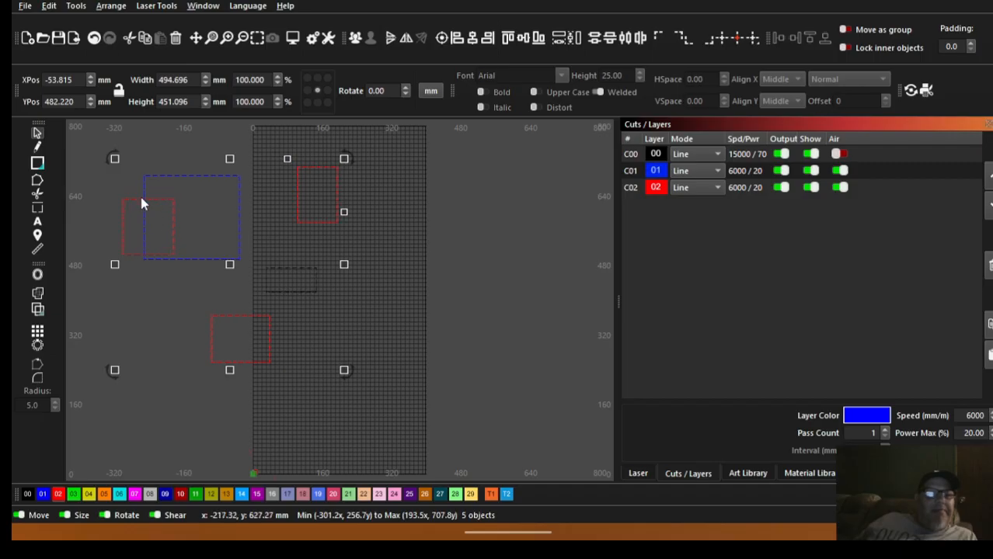
Select only the blue rectangle and convert it to a path
{"action": "left_click", "coordinate": [40, 180]}
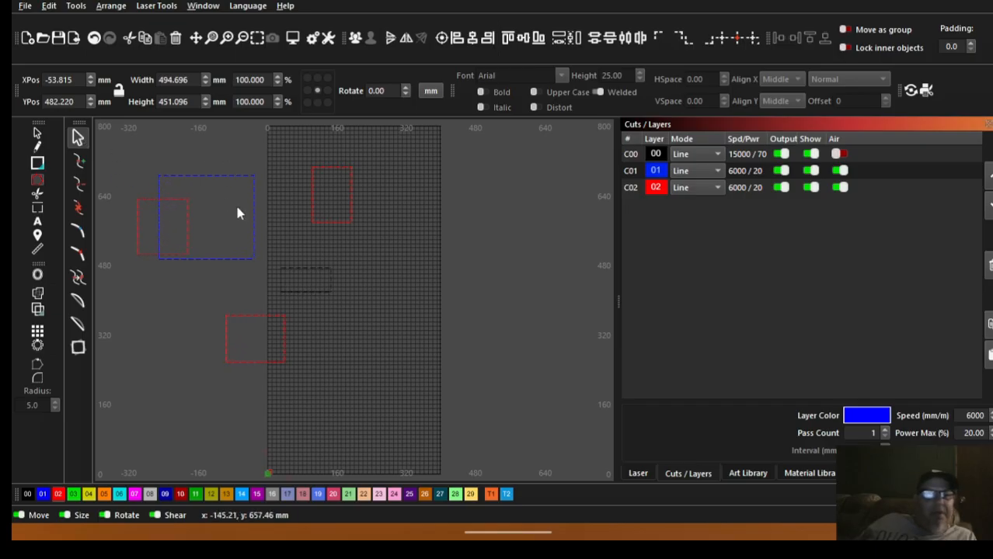
{"action": "left_click", "coordinate": [35, 135]}
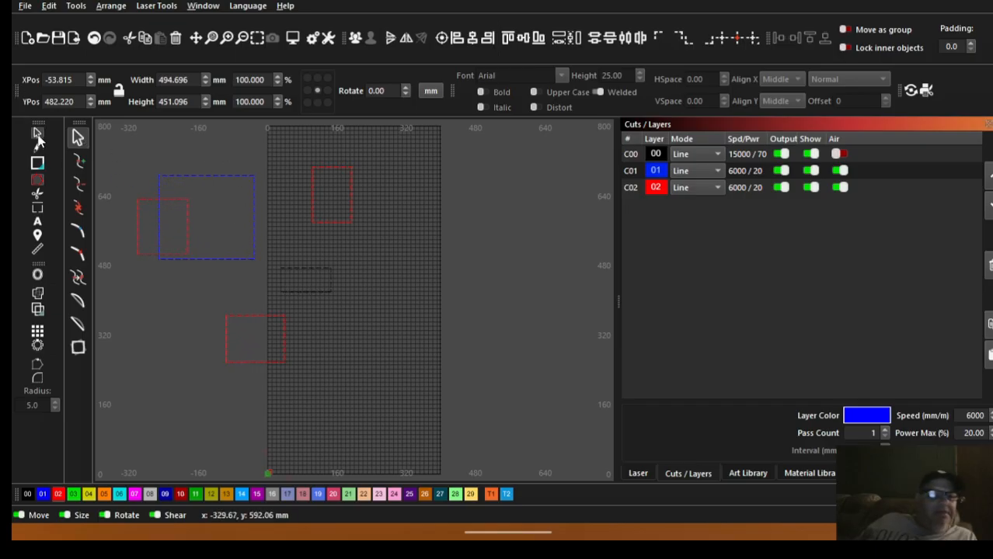
{"action": "left_click_drag", "start_coordinate": [227, 204], "coordinate": [198, 158]}
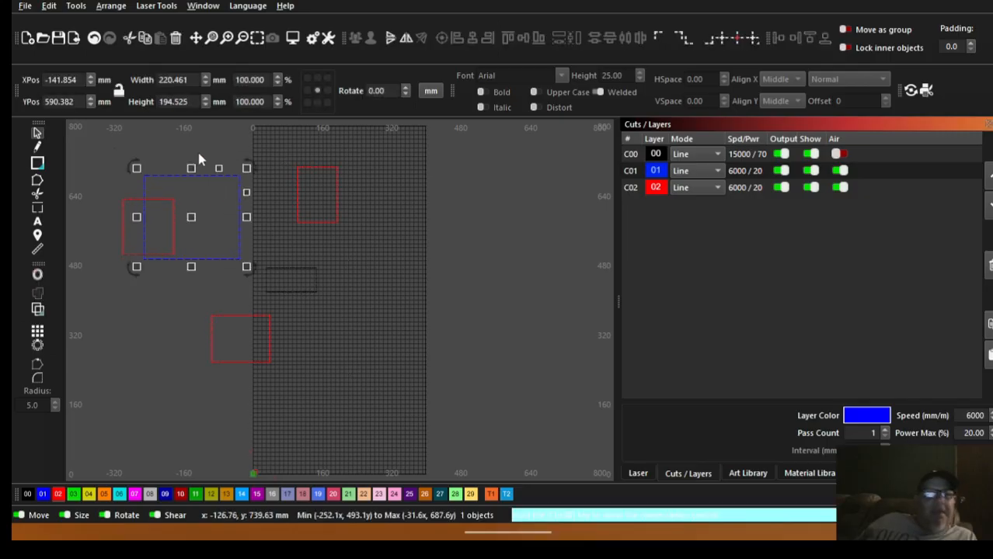
{"action": "right_click", "coordinate": [199, 159]}
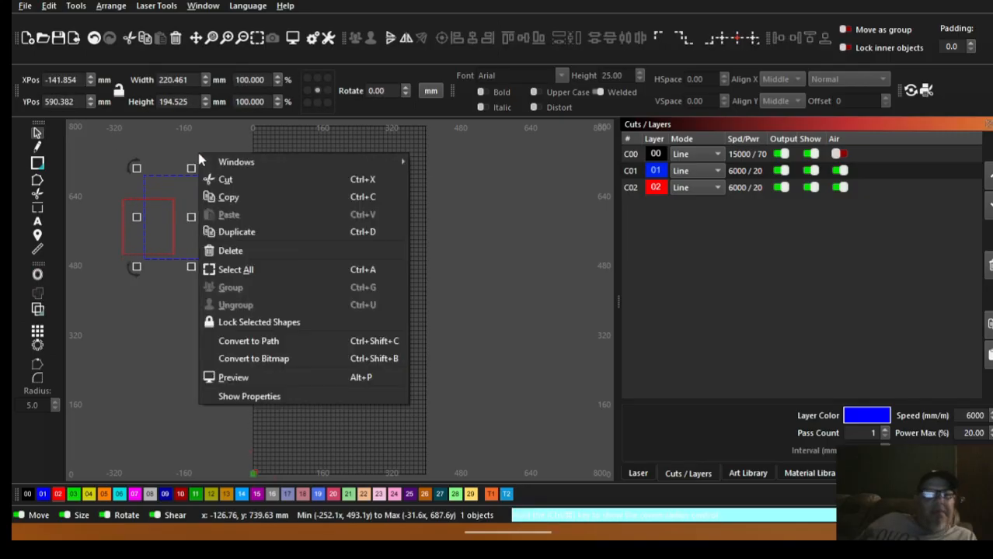
{"action": "left_click", "coordinate": [249, 340]}
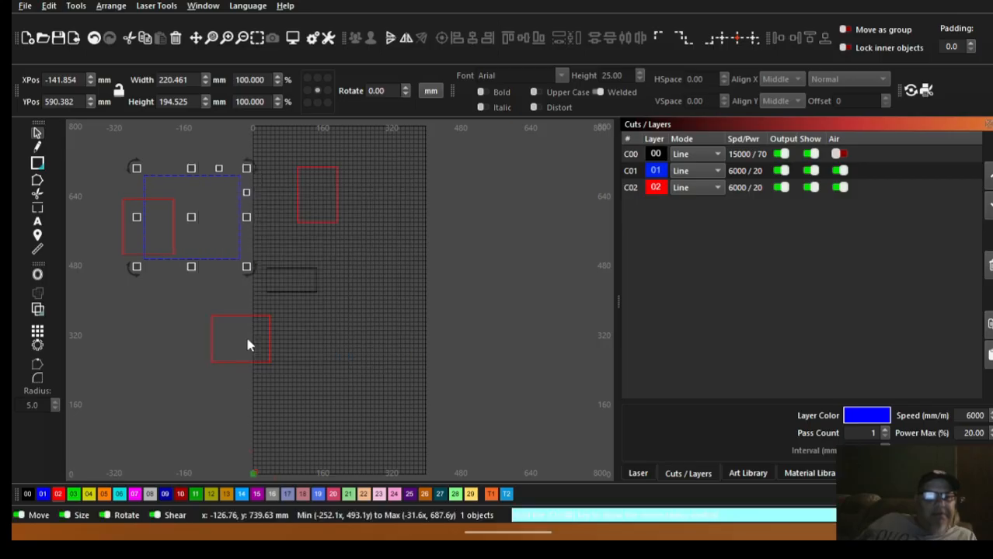
In node editing, pull the blue path's top middle node up into a smooth peak, making the shape about 243 mm high
{"action": "left_click", "coordinate": [38, 180]}
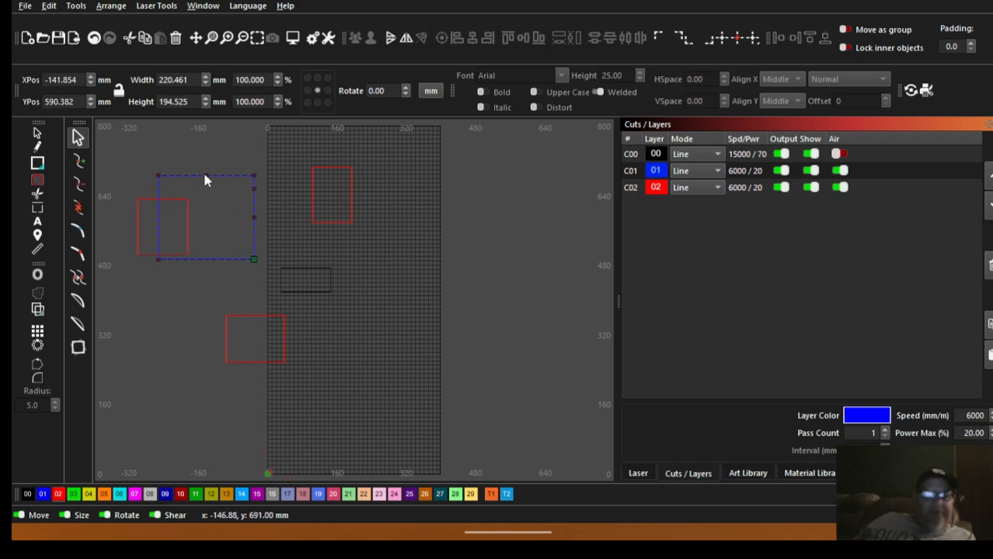
{"action": "left_click_drag", "start_coordinate": [205, 180], "coordinate": [204, 156]}
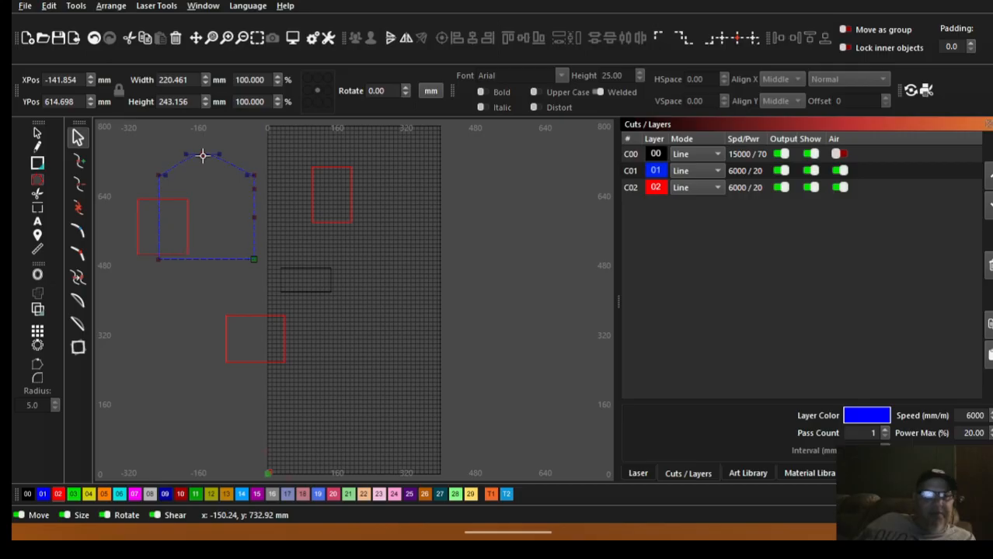
{"action": "left_click", "coordinate": [203, 154]}
{"action": "left_click_drag", "start_coordinate": [219, 155], "coordinate": [183, 153]}
{"action": "key", "text": "s"}
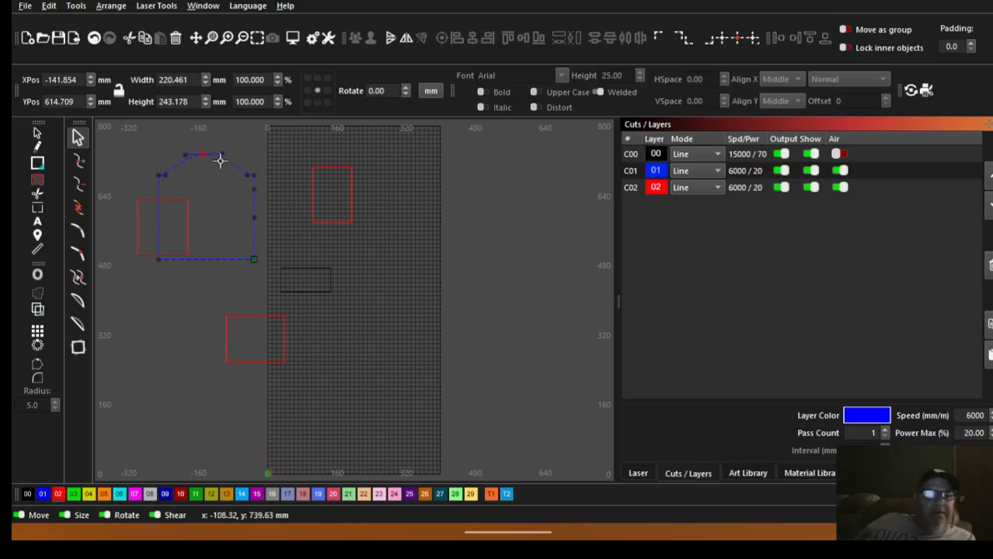
Adjust the curve handle at the blue path's peak and delete the path's upper nodes
{"action": "mouse_move", "coordinate": [214, 164]}
{"action": "left_mouse_down"}
{"action": "mouse_move", "coordinate": [213, 179]}
{"action": "mouse_move", "coordinate": [216, 154]}
{"action": "left_mouse_up"}
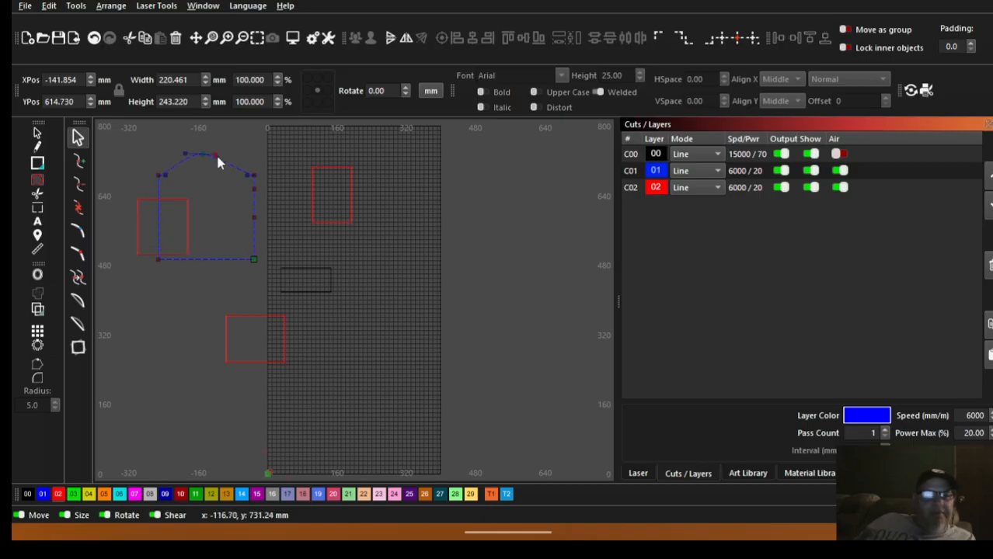
{"action": "left_click", "coordinate": [205, 155]}
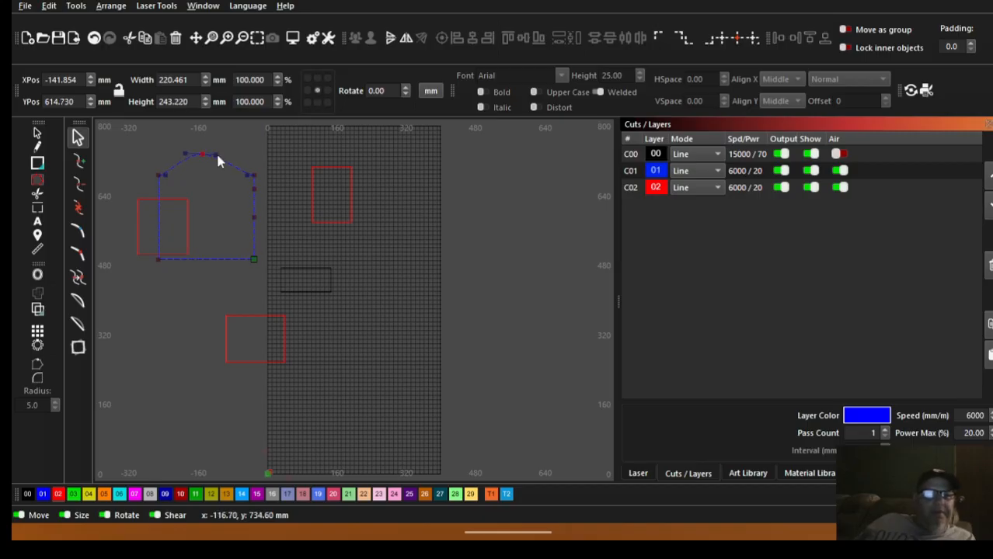
{"action": "left_click_drag", "start_coordinate": [205, 170], "coordinate": [215, 148]}
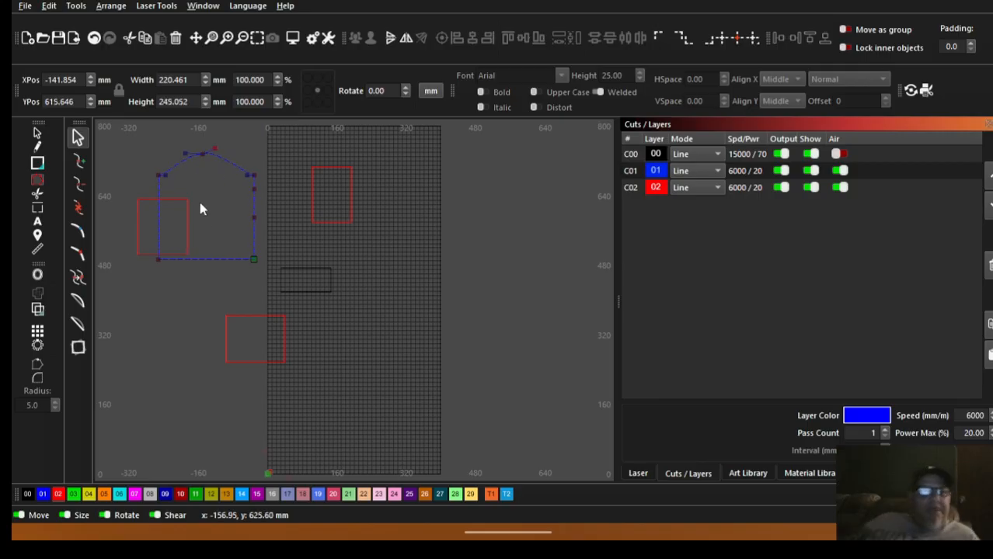
{"action": "mouse_move", "coordinate": [144, 143]}
{"action": "left_mouse_down"}
{"action": "mouse_move", "coordinate": [198, 185]}
{"action": "mouse_move", "coordinate": [136, 158]}
{"action": "mouse_move", "coordinate": [164, 178]}
{"action": "left_mouse_up"}
{"action": "key", "text": "Delete"}
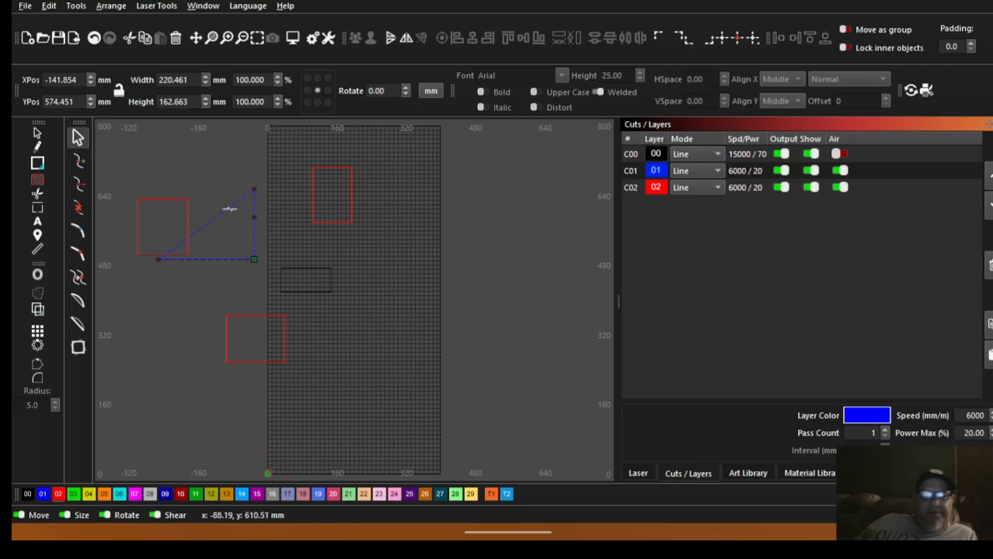
Undo all node edits on the blue path and return to selection mode
{"action": "left_click", "coordinate": [94, 39]}
{"action": "left_click", "coordinate": [94, 39]}
{"action": "left_click", "coordinate": [95, 39]}
{"action": "left_click", "coordinate": [95, 39]}
{"action": "left_click", "coordinate": [95, 38]}
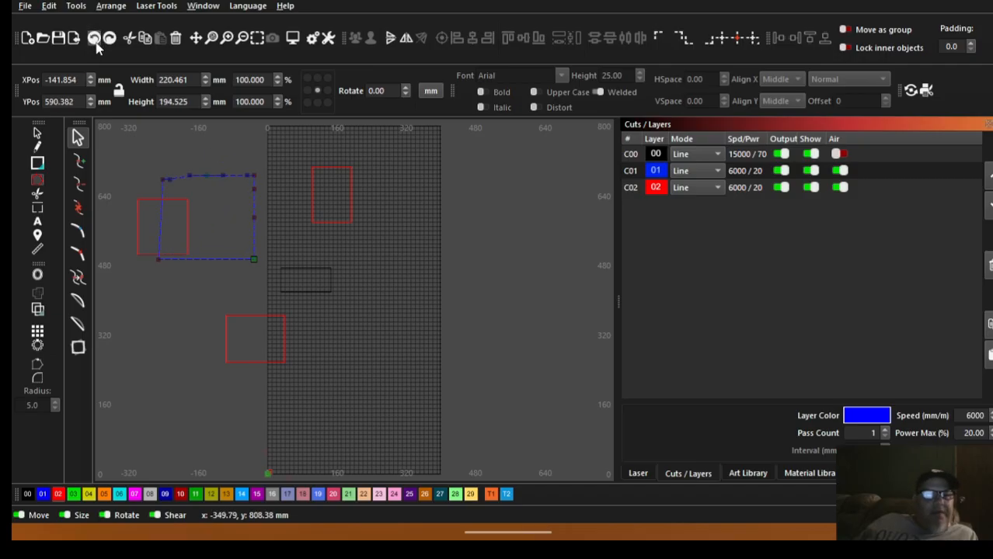
{"action": "left_click", "coordinate": [95, 40]}
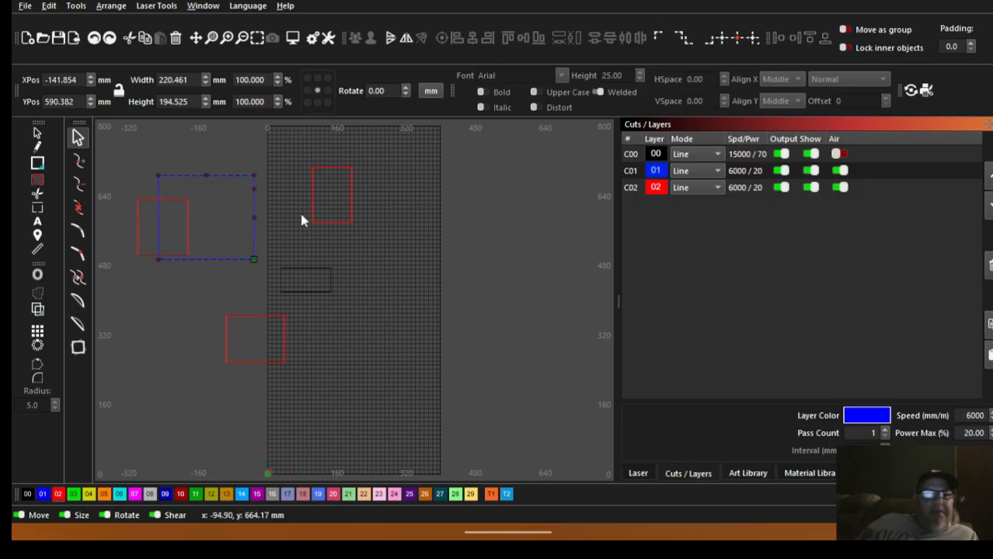
{"action": "left_click", "coordinate": [39, 136]}
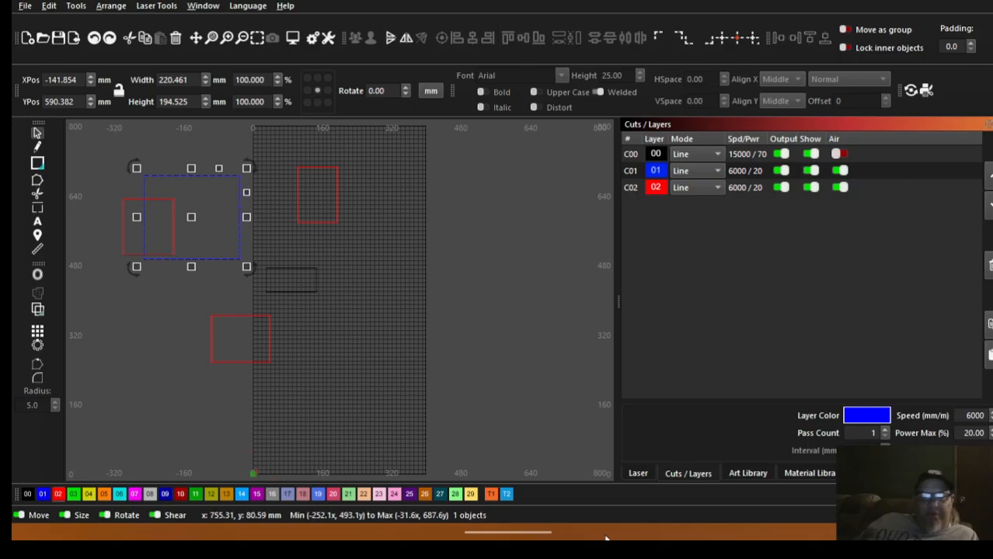
Switch to the LightBurn 1.7.06 window and draw a rectangle about 137 by 120 mm on red layer 02
{"action": "left_click", "coordinate": [630, 522]}
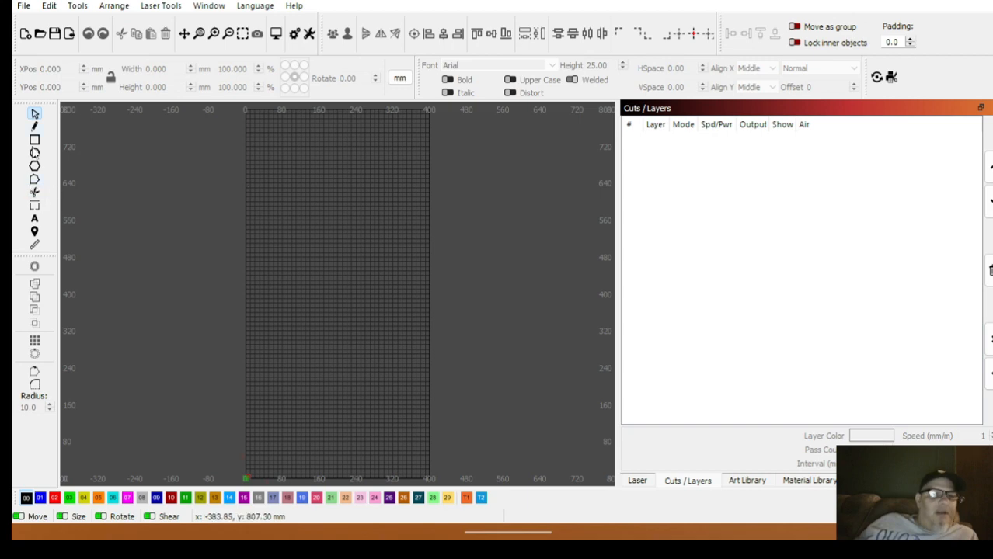
{"action": "left_click", "coordinate": [35, 140]}
{"action": "left_click_drag", "start_coordinate": [329, 196], "coordinate": [392, 252]}
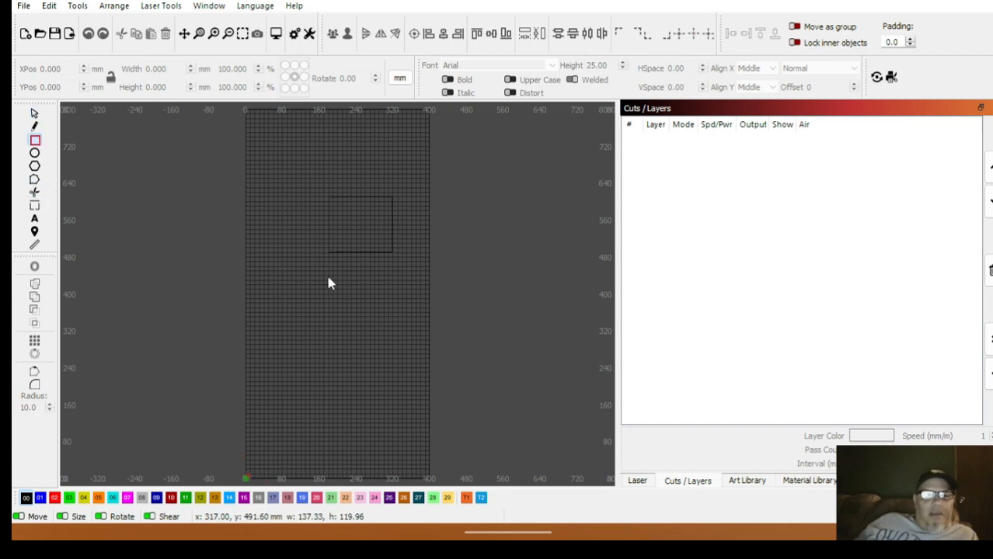
{"action": "left_click", "coordinate": [54, 498]}
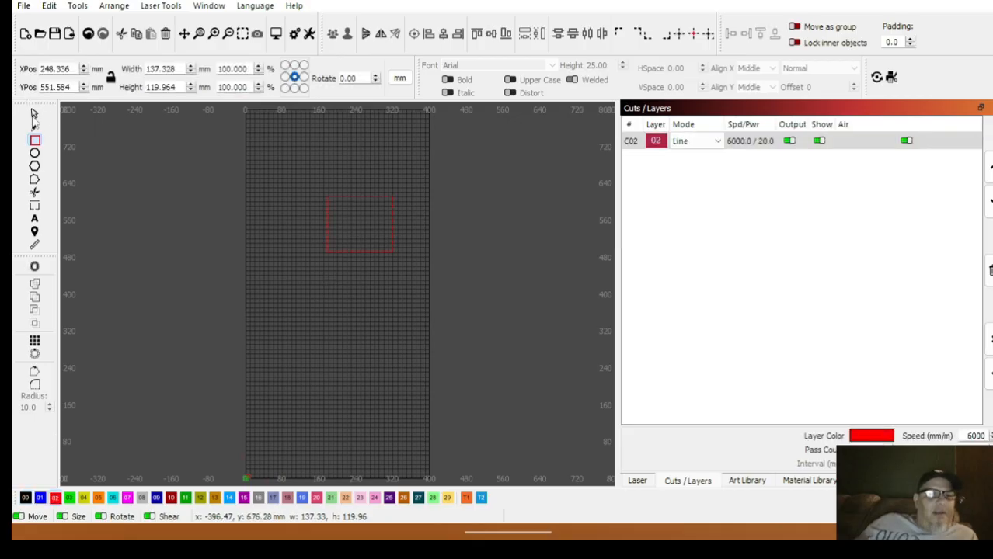
Look up the Convert to Path option for the red rectangle and switch to node editing
{"action": "left_click", "coordinate": [34, 114]}
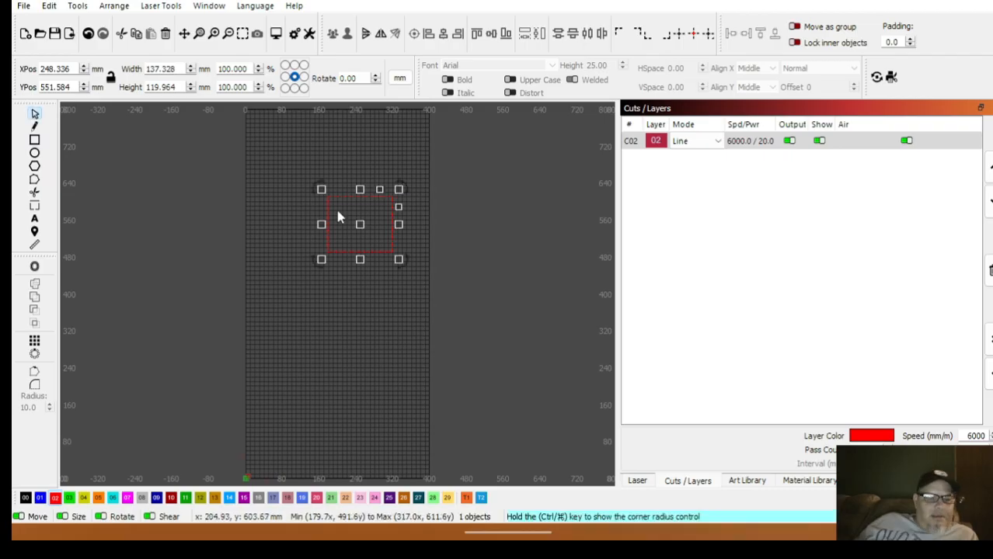
{"action": "right_click", "coordinate": [345, 209]}
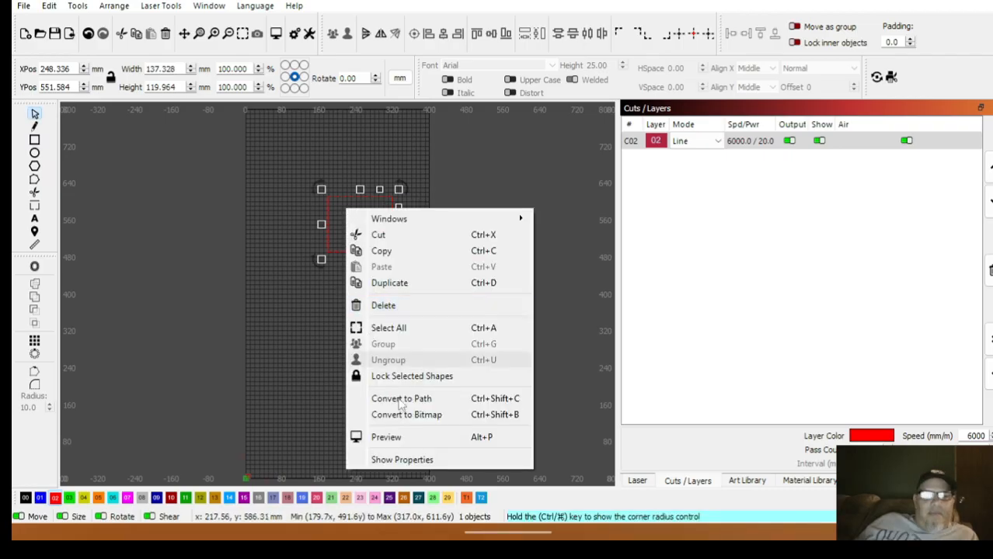
{"action": "left_click", "coordinate": [202, 197]}
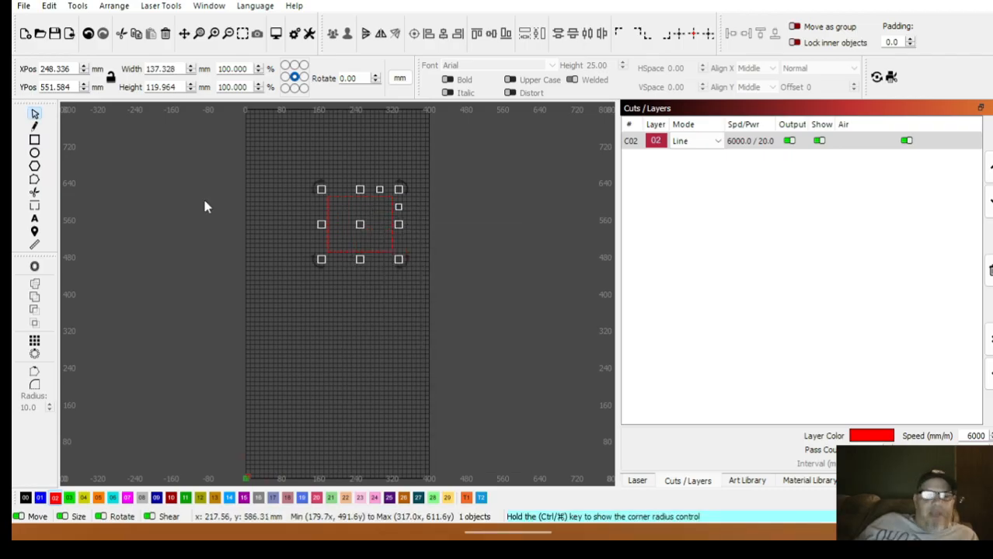
{"action": "left_click", "coordinate": [34, 179]}
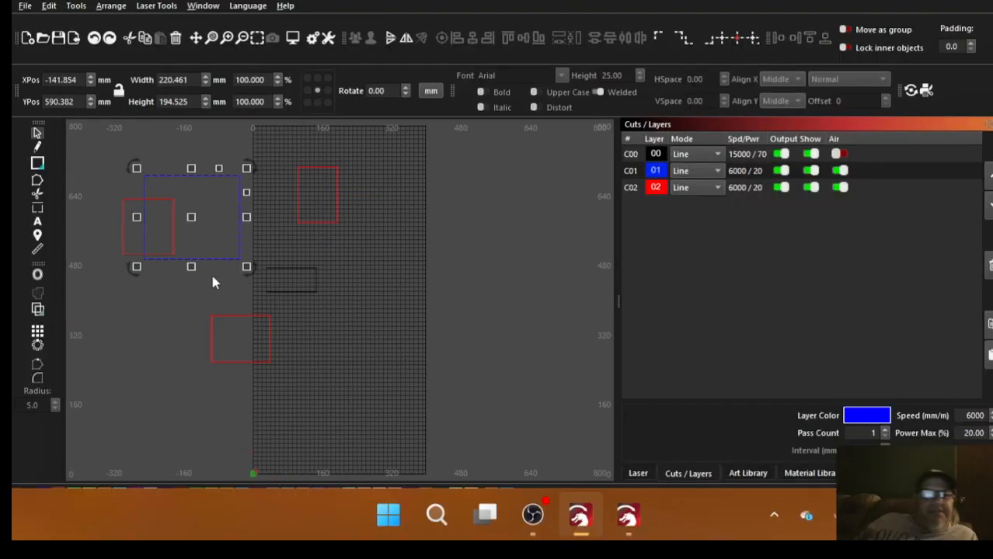
In the LightBurn Core 2.0 window, draw a triangle about 128 mm wide and 114 mm high below the black rectangle
{"action": "left_click", "coordinate": [458, 227]}
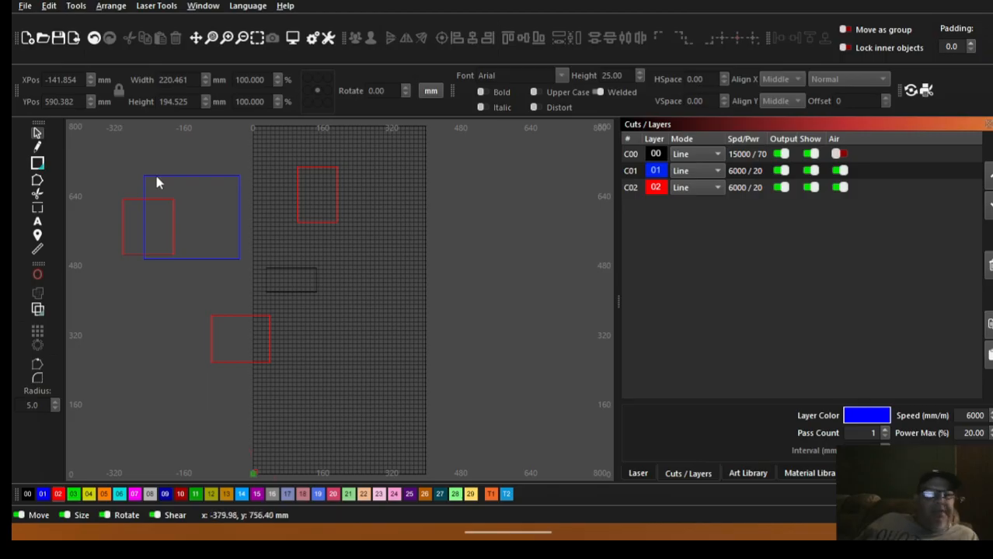
{"action": "left_click", "coordinate": [41, 165]}
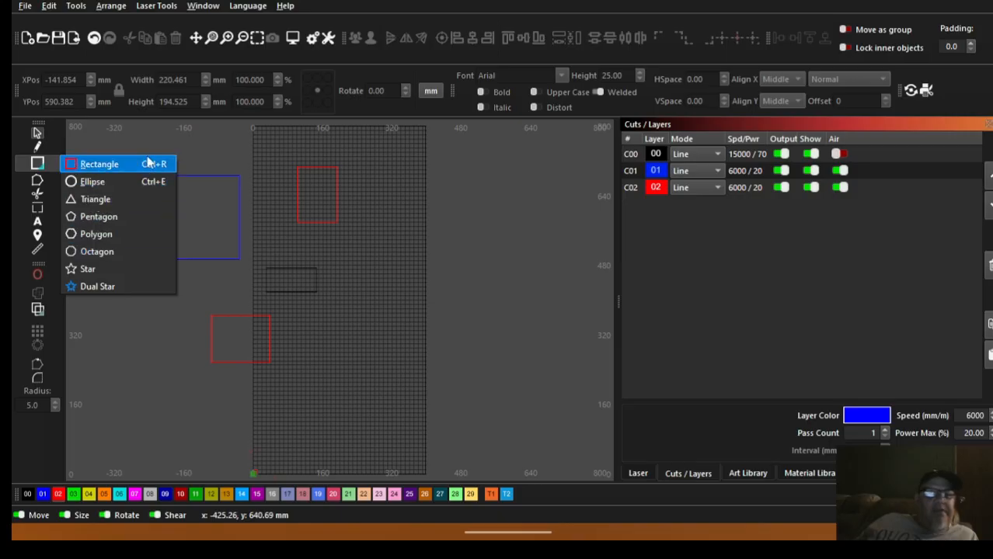
{"action": "left_click", "coordinate": [97, 199]}
{"action": "left_click_drag", "start_coordinate": [322, 321], "coordinate": [380, 371]}
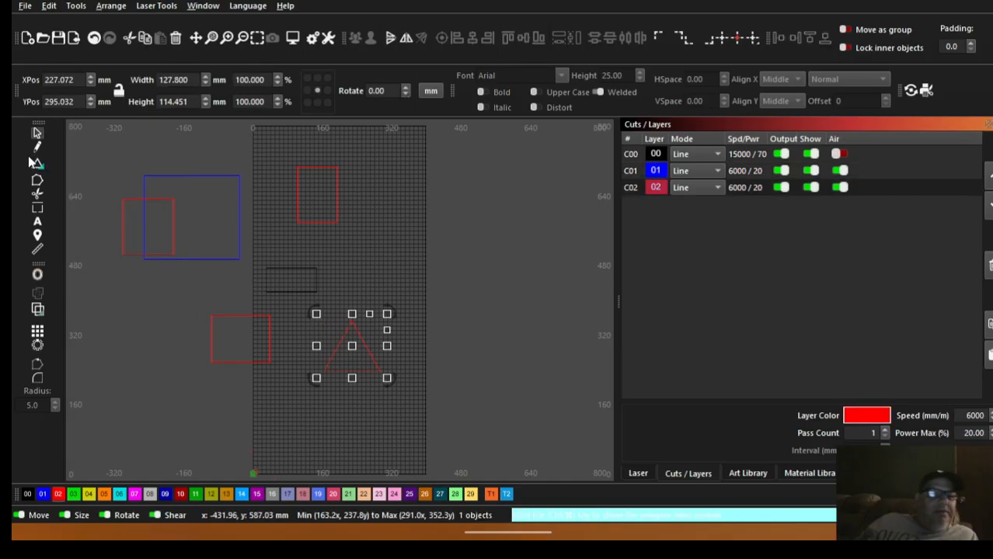
Draw a dual star about 222 by 184 mm across the bed's right edge, level with the blue rectangle
{"action": "left_click", "coordinate": [37, 222]}
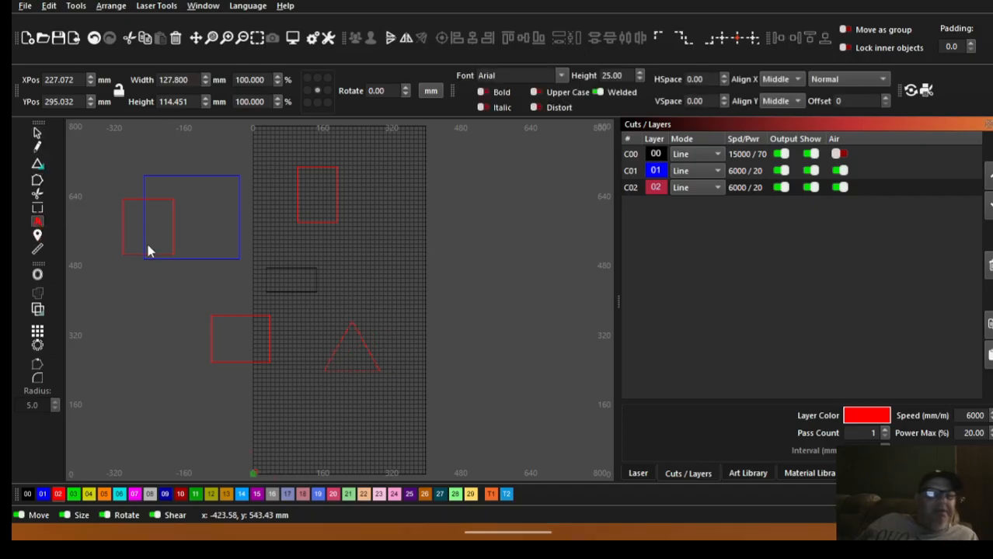
{"action": "left_click", "coordinate": [39, 165]}
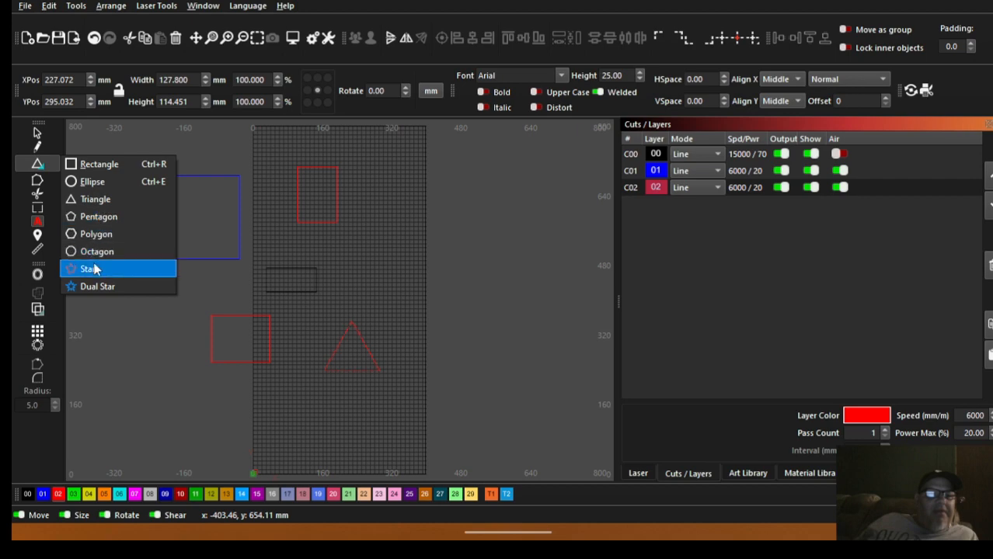
{"action": "left_click", "coordinate": [122, 271]}
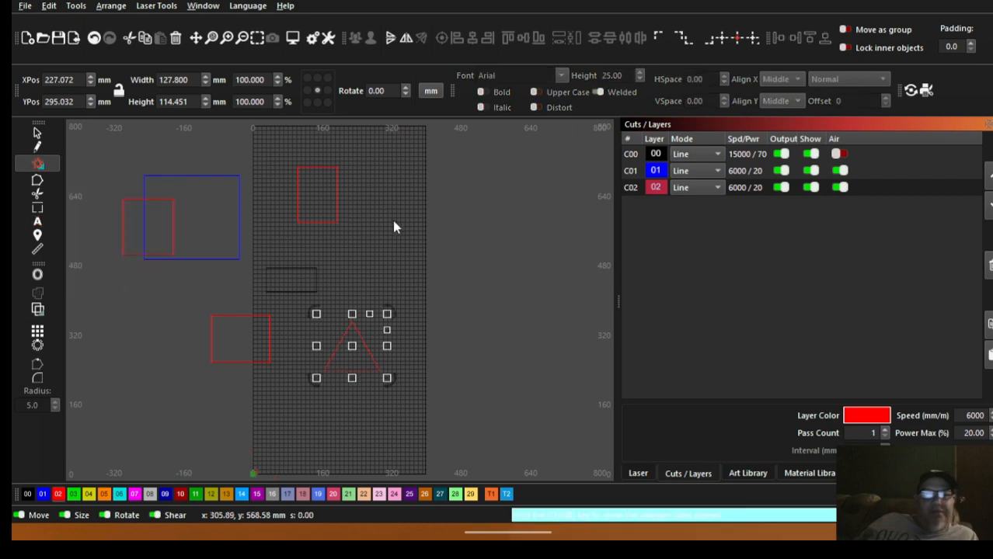
{"action": "left_click_drag", "start_coordinate": [391, 217], "coordinate": [494, 296]}
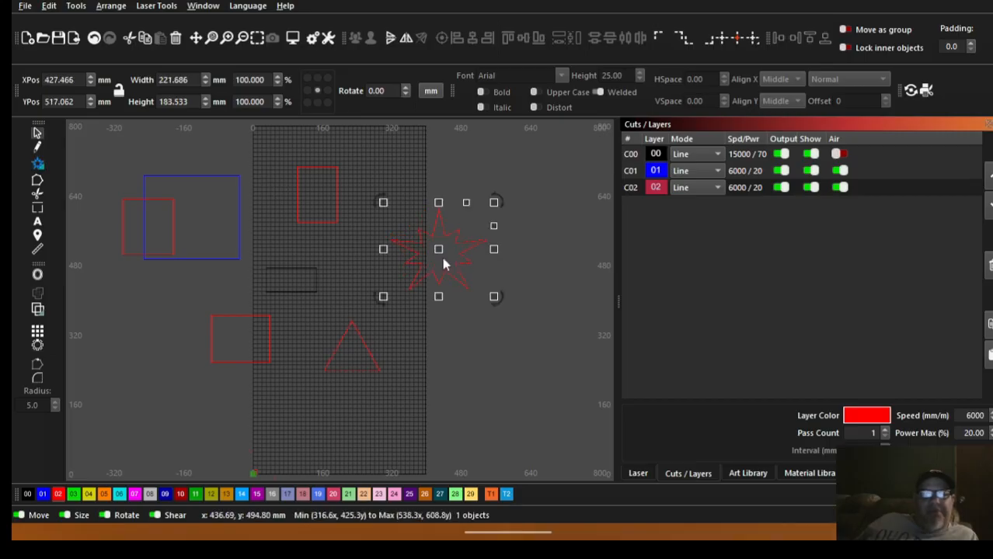
{"action": "left_click", "coordinate": [400, 204]}
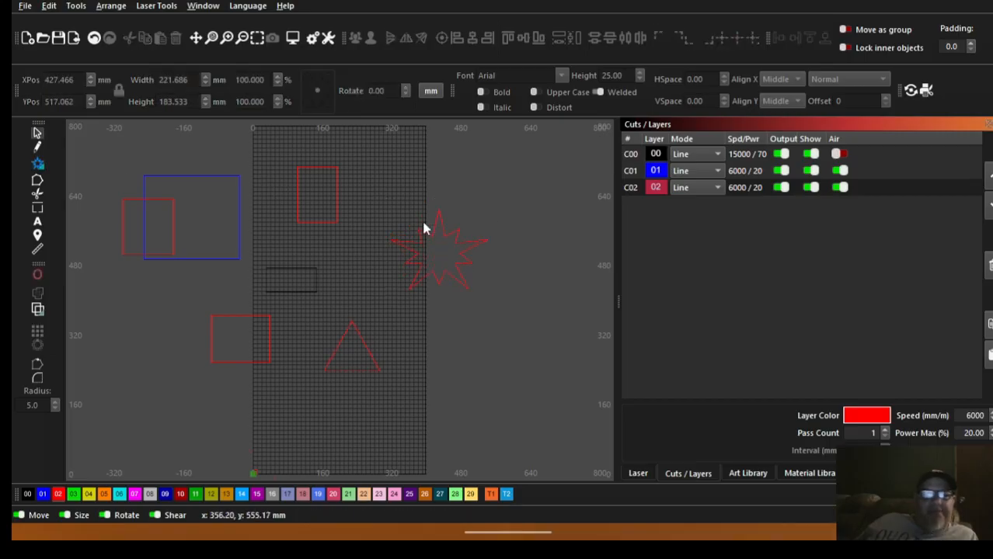
Draw a plain star about 214 by 205 mm and move it so it overlaps the upper red rectangle
{"action": "left_click", "coordinate": [35, 165]}
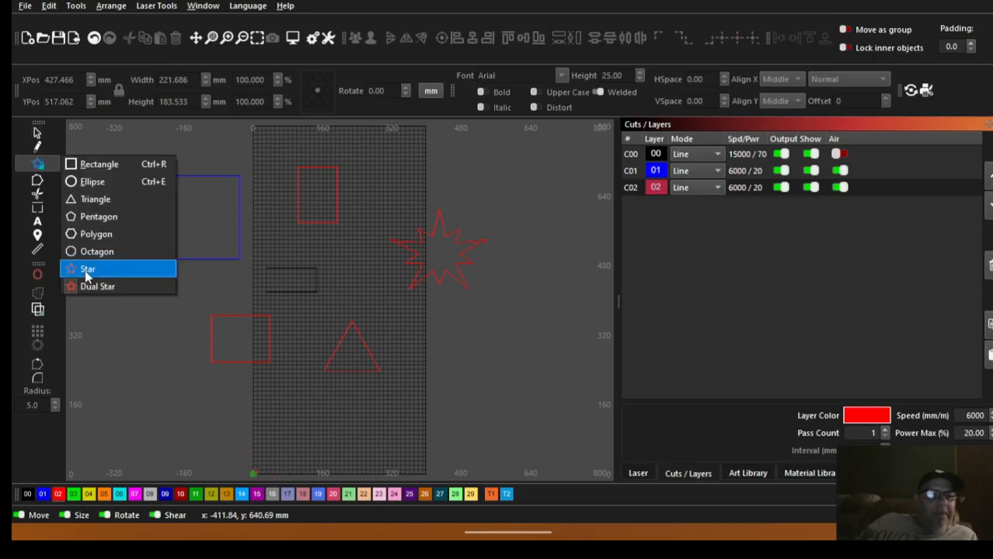
{"action": "left_click", "coordinate": [87, 273]}
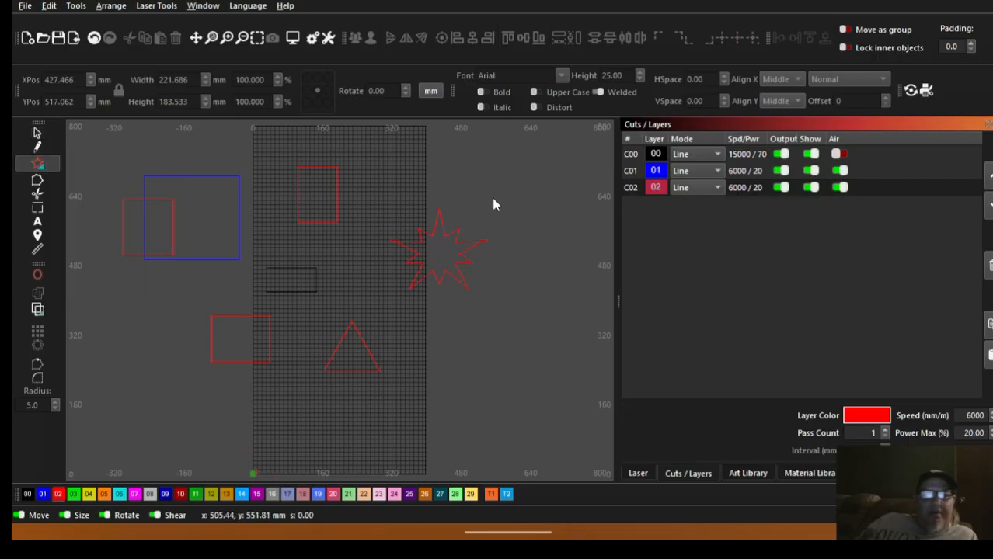
{"action": "left_click_drag", "start_coordinate": [499, 210], "coordinate": [593, 303]}
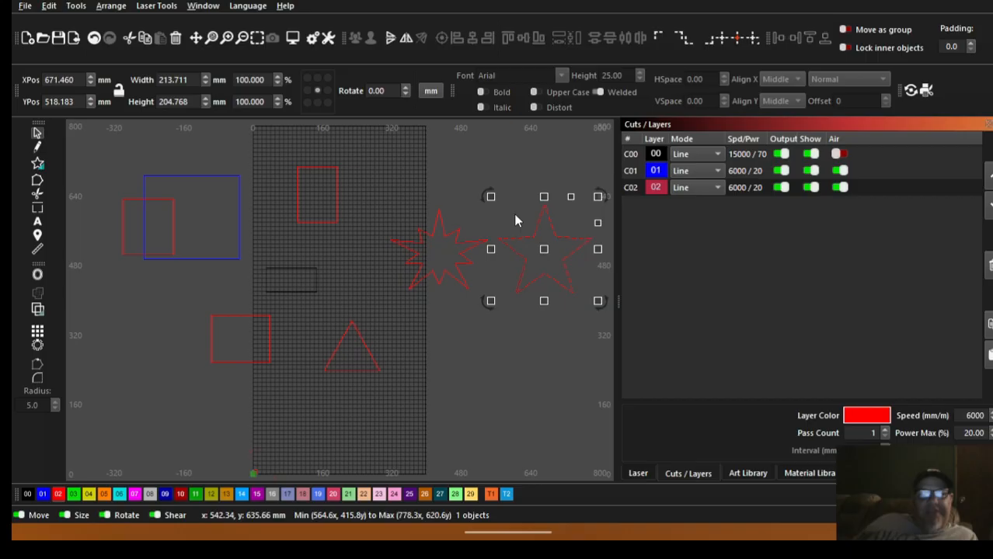
{"action": "left_click_drag", "start_coordinate": [545, 250], "coordinate": [354, 205]}
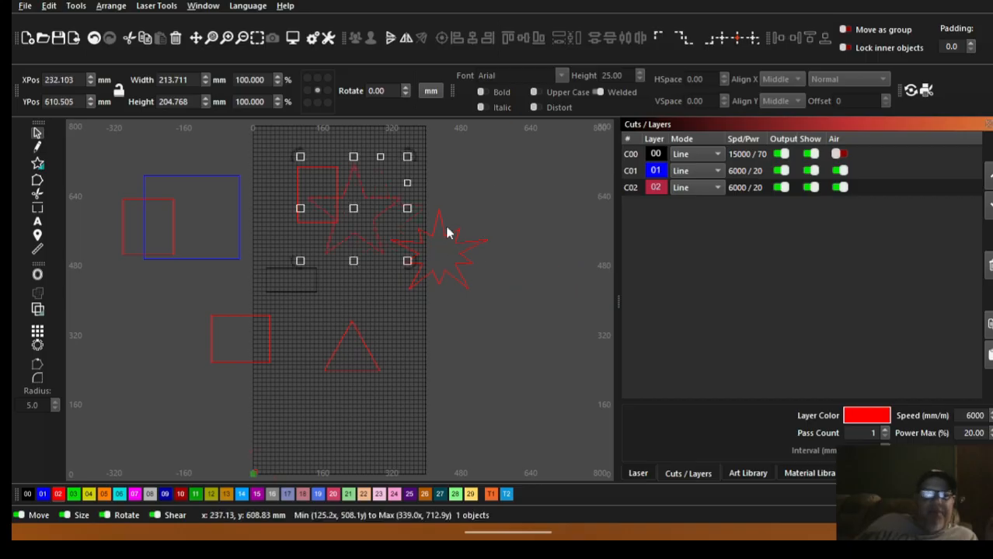
Edit the dual star's nodes, pulling the inner nodes beside its top point down to about Y 482 mm, and return to selection mode
{"action": "left_click", "coordinate": [434, 221]}
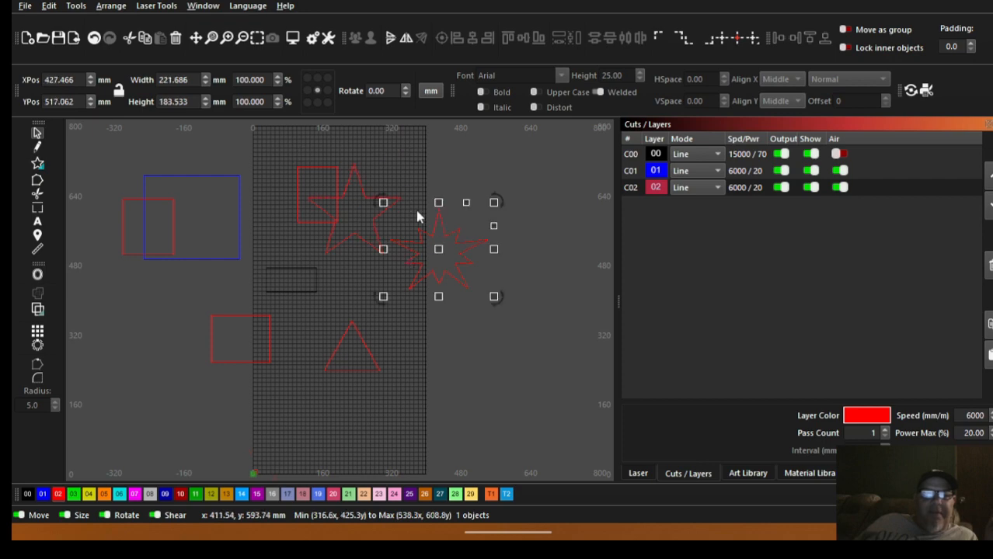
{"action": "right_click", "coordinate": [429, 221]}
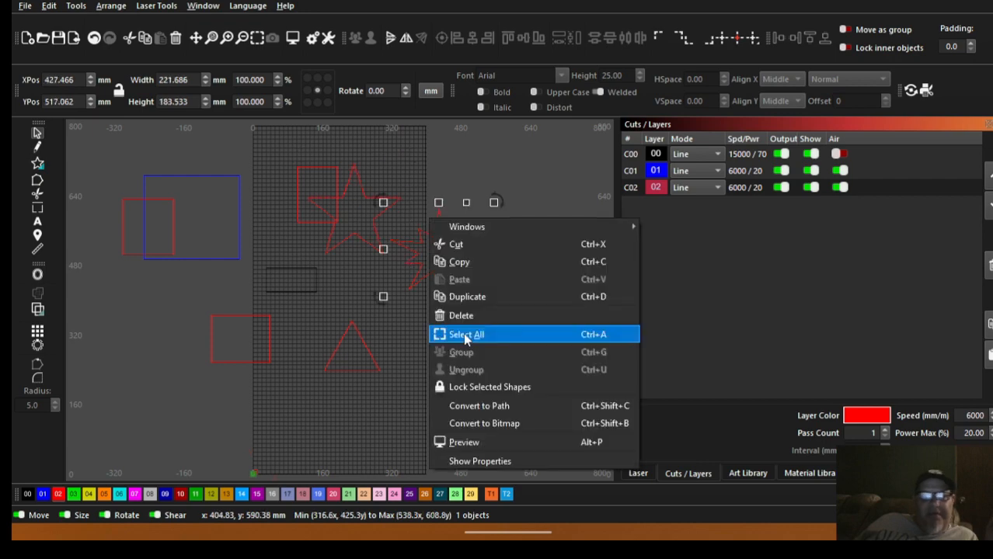
{"action": "left_click", "coordinate": [209, 286]}
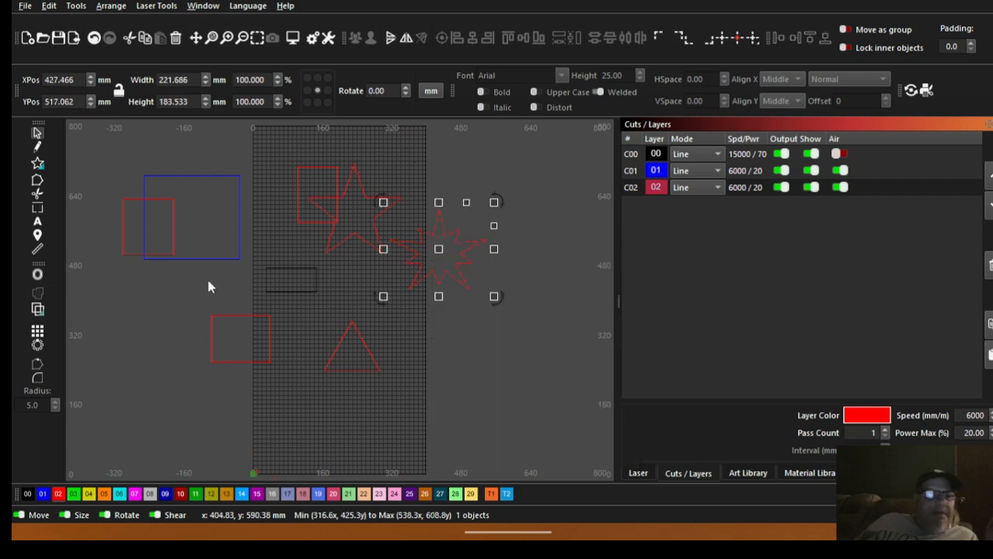
{"action": "left_click", "coordinate": [37, 181]}
{"action": "scroll", "coordinate": [458, 233], "scroll_direction": "up", "scroll_amount": 4}
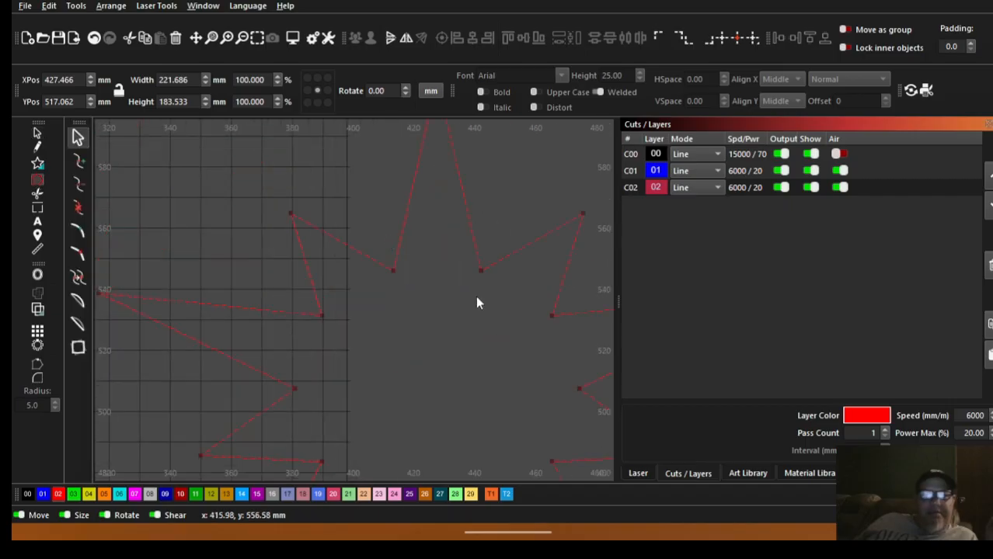
{"action": "left_click_drag", "start_coordinate": [483, 272], "coordinate": [482, 444]}
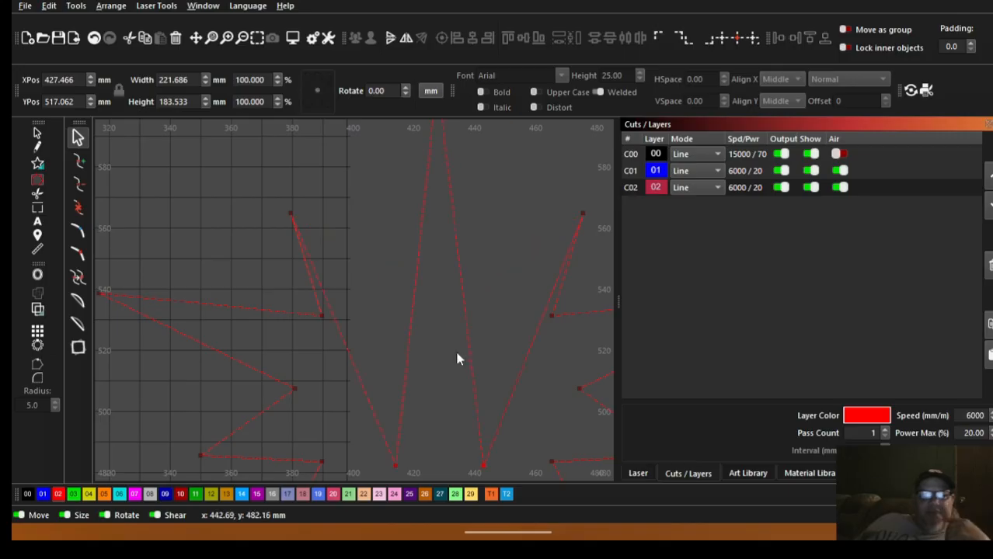
{"action": "scroll", "coordinate": [456, 358], "scroll_direction": "down", "scroll_amount": 3}
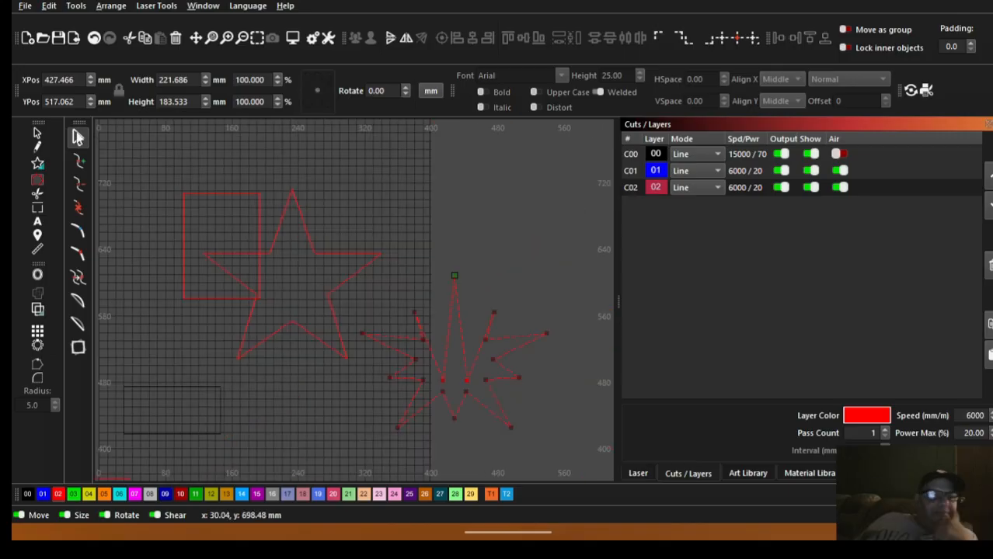
{"action": "left_click", "coordinate": [36, 133]}
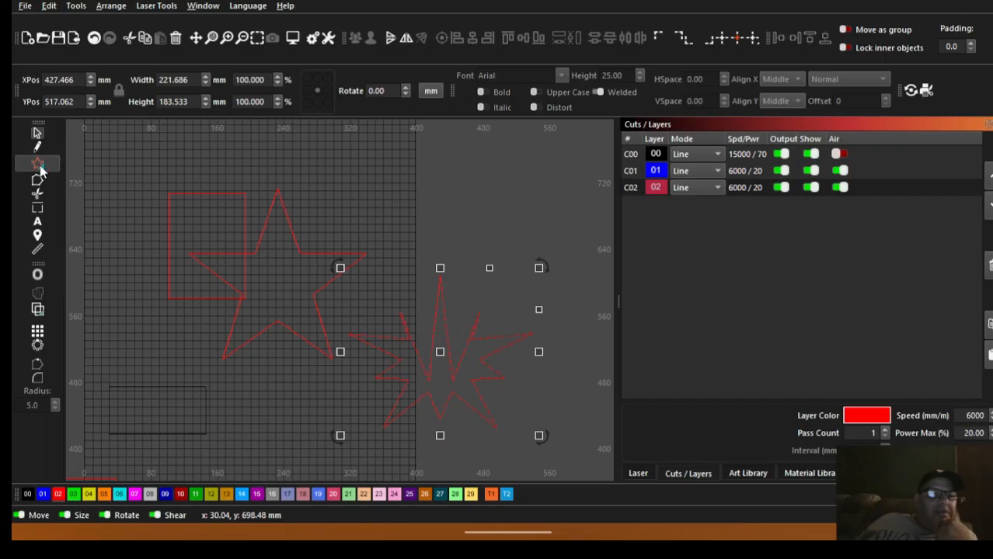
Try a Boolean Union on the upper red rectangle and the overlapping star, and undo it
{"action": "left_click", "coordinate": [40, 166]}
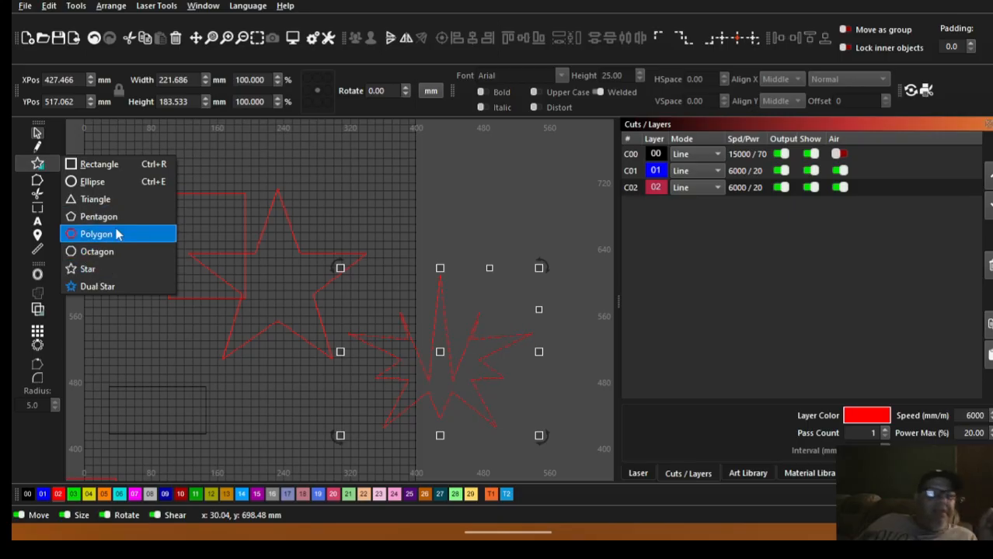
{"action": "left_click", "coordinate": [224, 171]}
{"action": "key", "text": "Escape"}
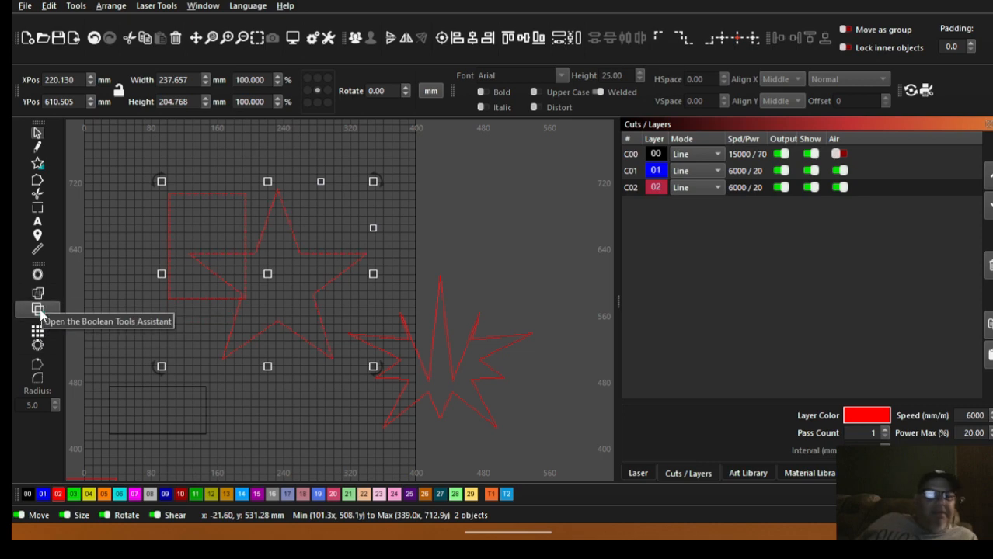
{"action": "left_click", "coordinate": [40, 313]}
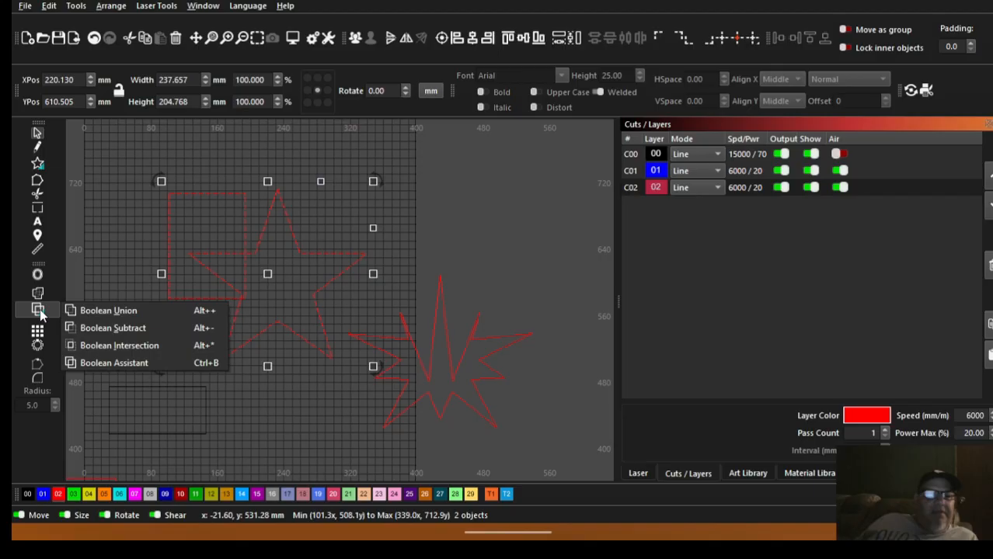
{"action": "left_click", "coordinate": [106, 312]}
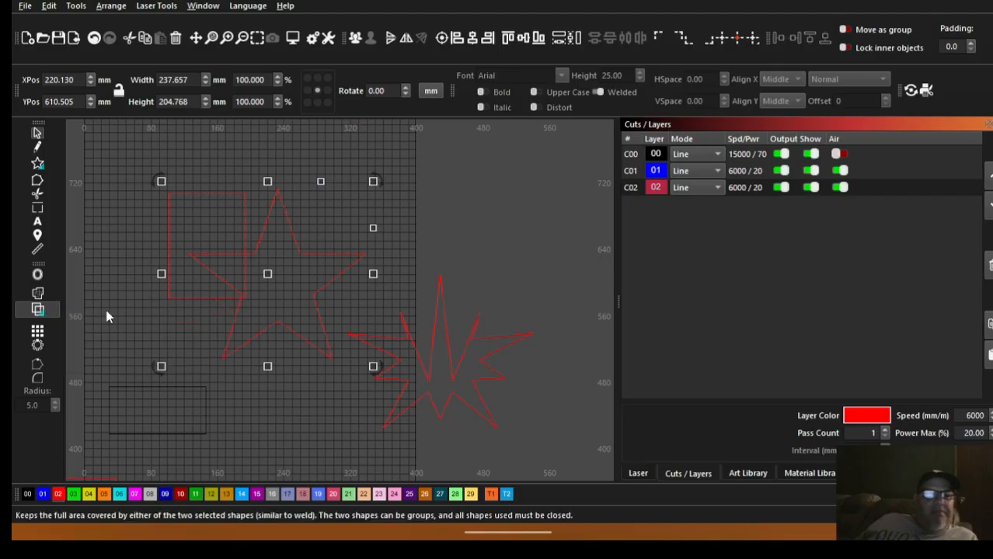
{"action": "left_click", "coordinate": [94, 39]}
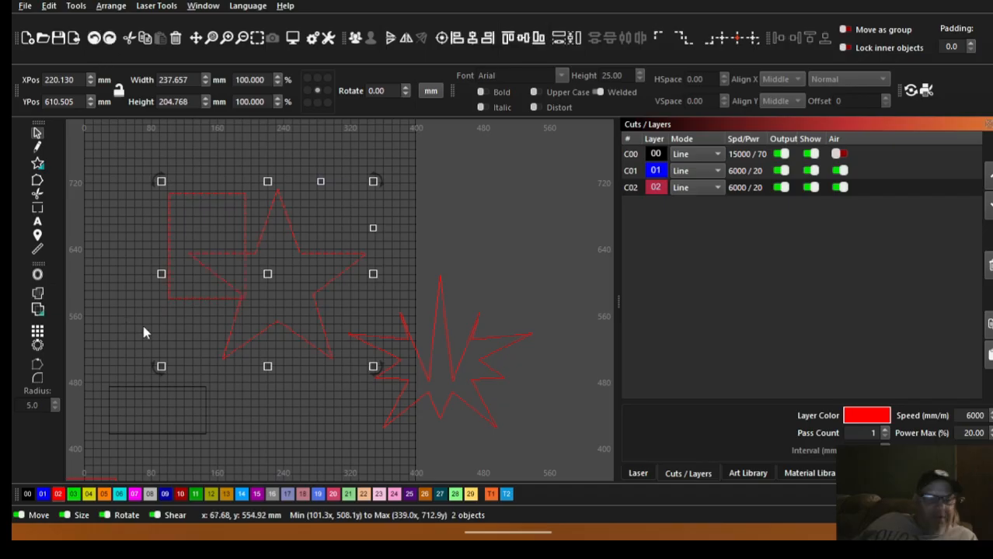
Preview Union, Intersection and both Subtract operations on the rectangle and star in the Boolean Assistant, then reset the shapes and cancel
{"action": "key", "text": "ctrl+b"}
{"action": "left_click", "coordinate": [702, 228]}
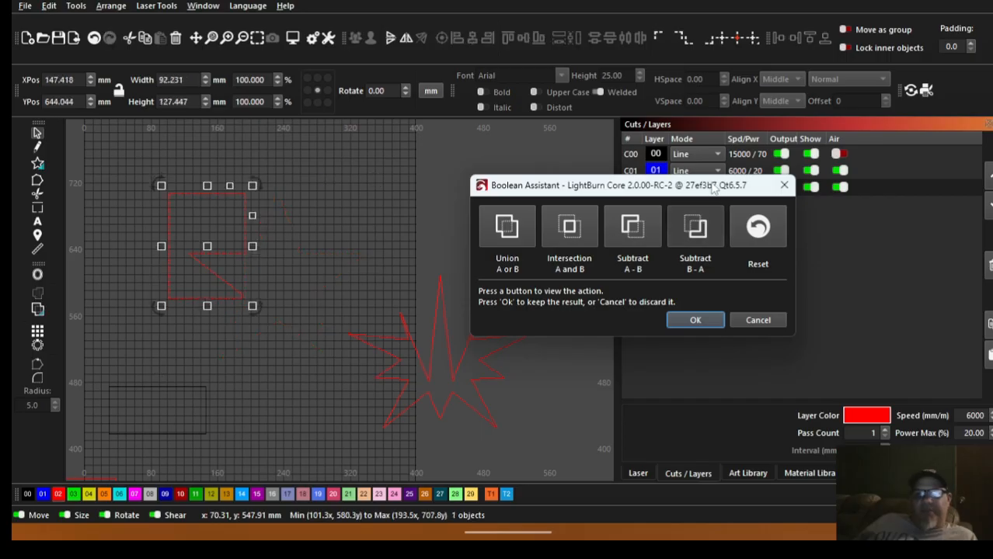
{"action": "left_click_drag", "start_coordinate": [706, 185], "coordinate": [572, 158]}
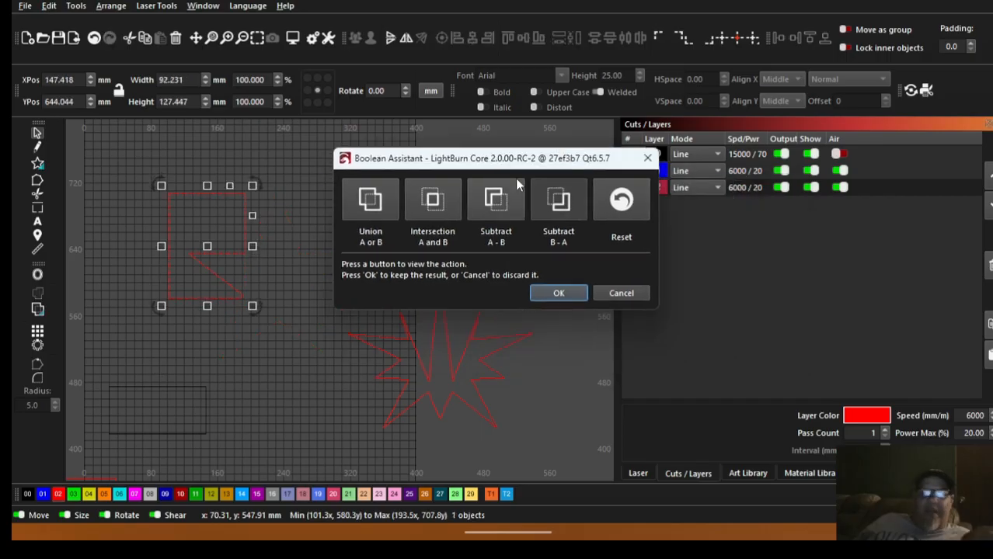
{"action": "left_click", "coordinate": [371, 200]}
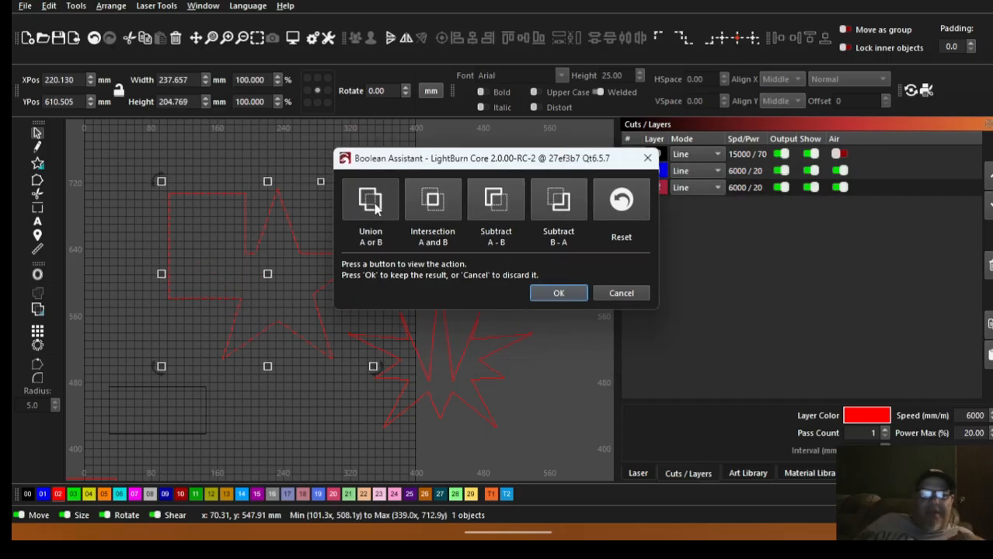
{"action": "left_click", "coordinate": [433, 200]}
{"action": "left_click", "coordinate": [496, 200]}
{"action": "left_click", "coordinate": [555, 202]}
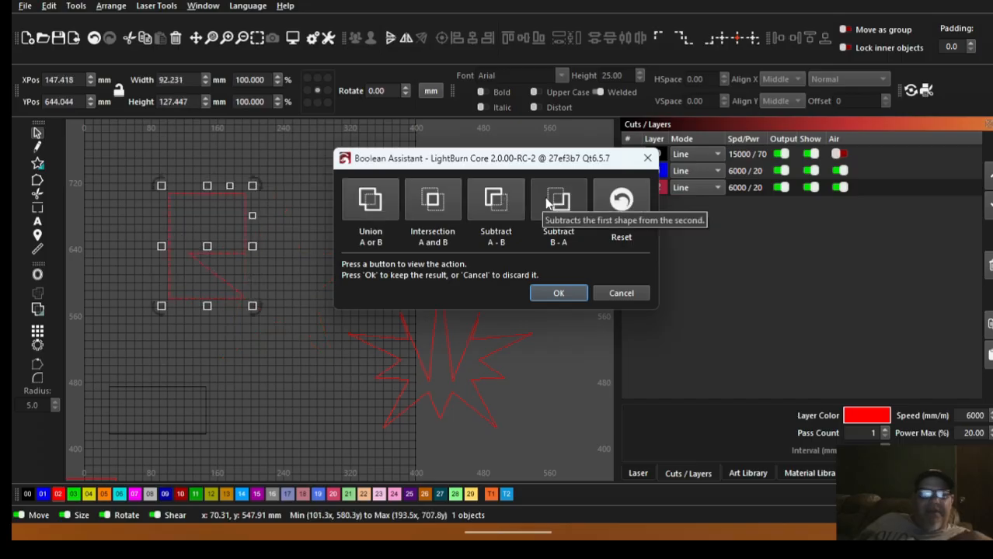
{"action": "left_click", "coordinate": [620, 200]}
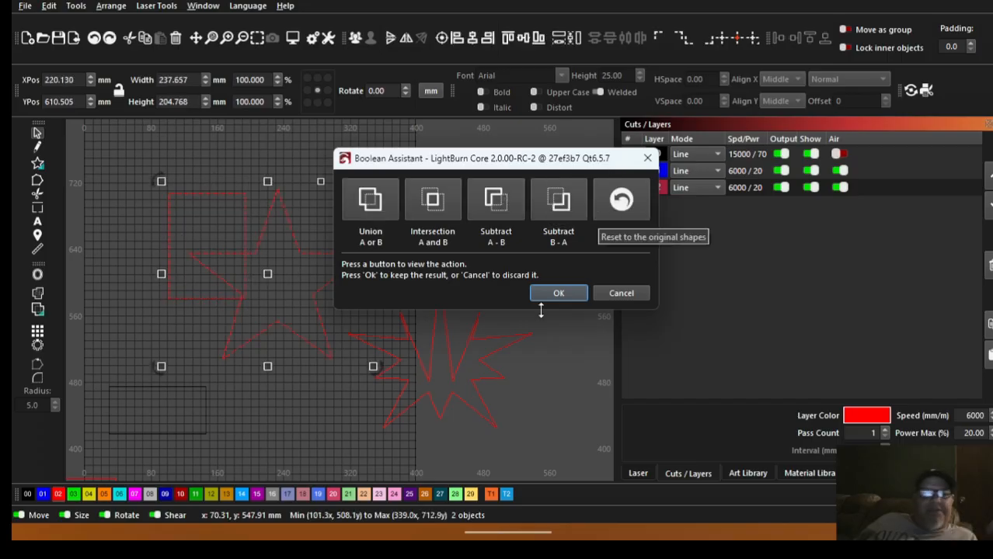
{"action": "left_click", "coordinate": [620, 293]}
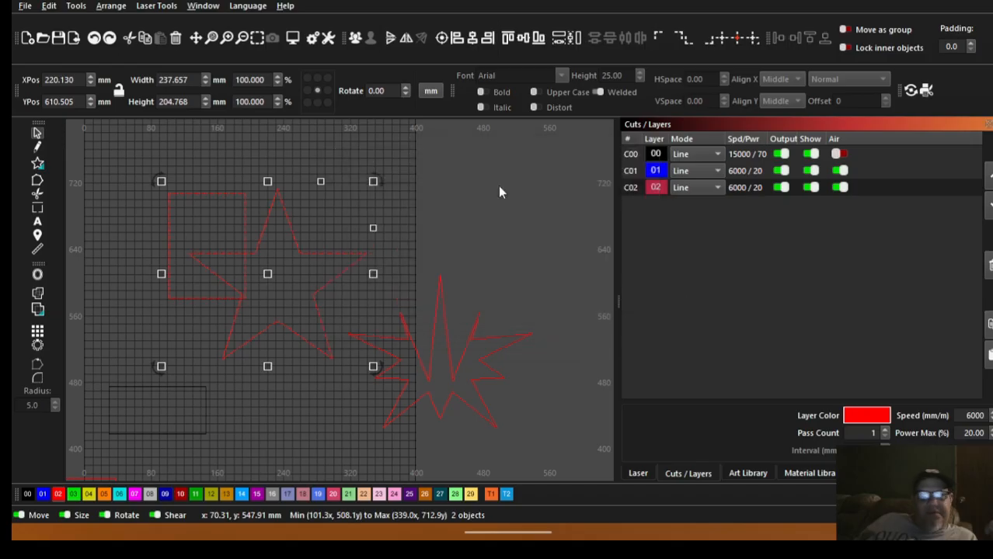
Try a Boolean Intersection on the rectangle and star, undo it, and open and cancel the Boolean Assistant
{"action": "left_click", "coordinate": [41, 317]}
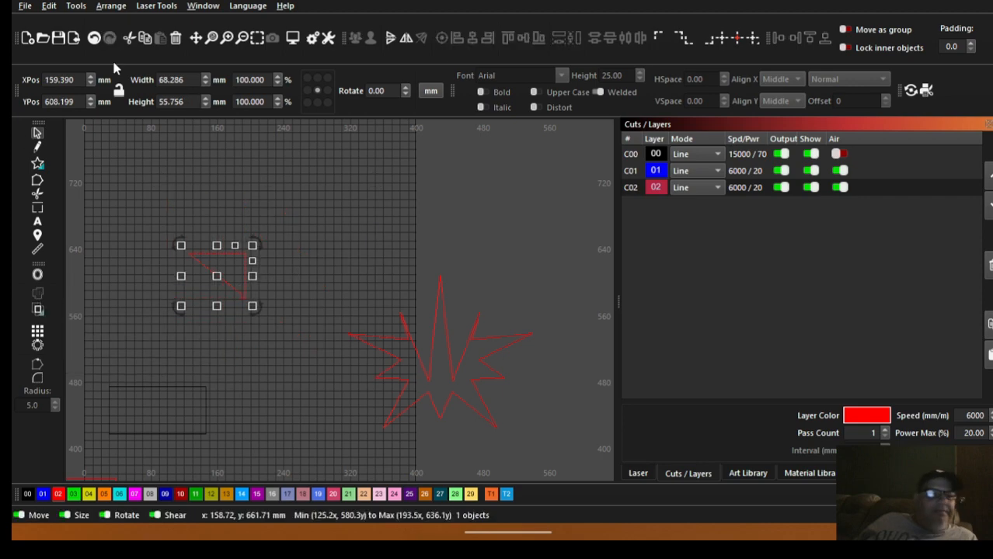
{"action": "left_click", "coordinate": [94, 39]}
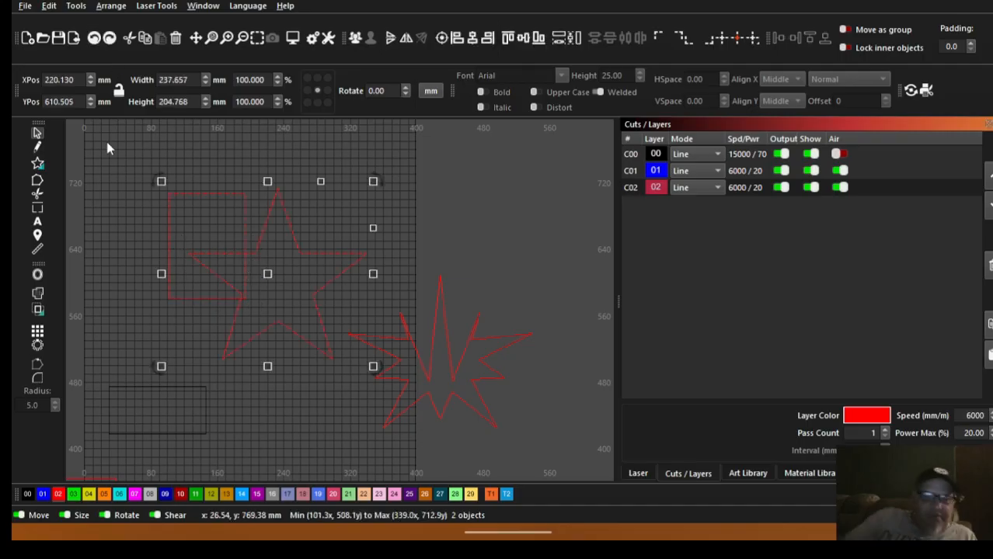
{"action": "key", "text": "ctrl+b"}
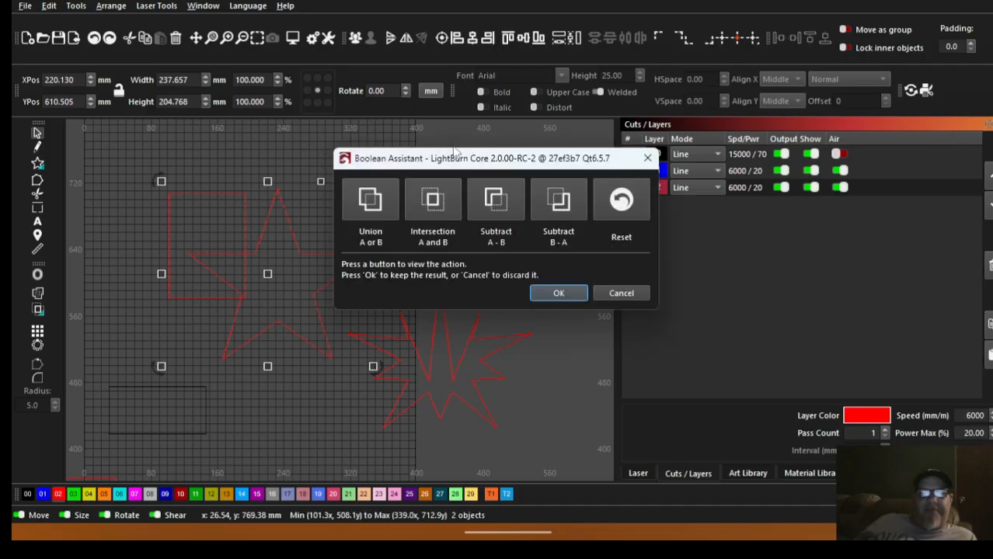
{"action": "left_click", "coordinate": [622, 292]}
Draw another star about 205 by 195 mm above the blue rectangle and move it to about X -241, Y 966 mm
{"action": "scroll", "coordinate": [375, 276], "scroll_direction": "down", "scroll_amount": 5}
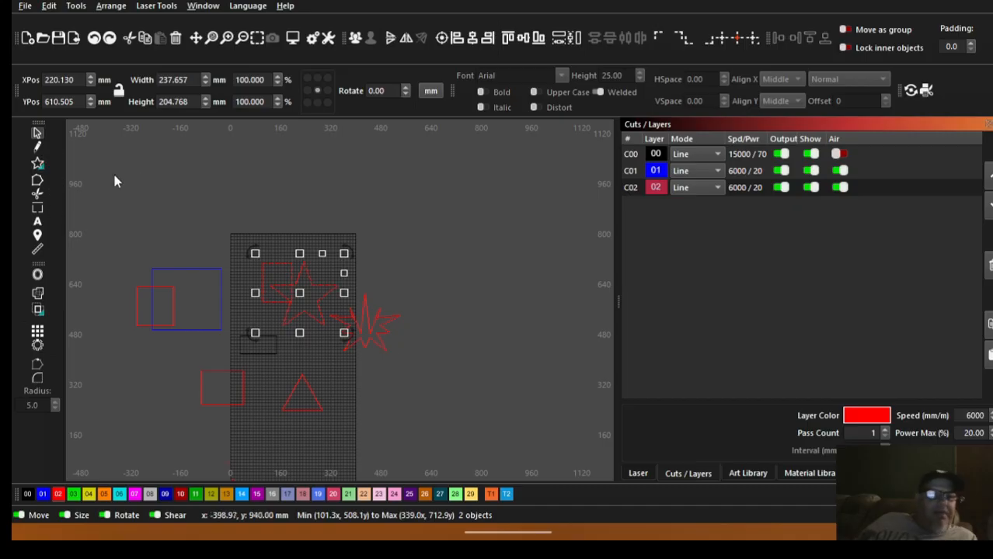
{"action": "left_click", "coordinate": [175, 216]}
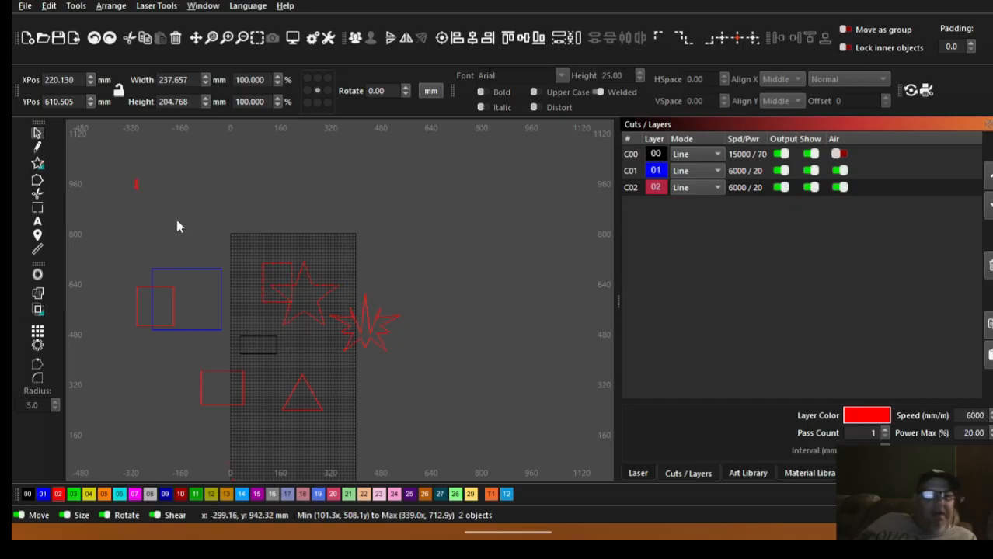
{"action": "left_click", "coordinate": [37, 163]}
{"action": "left_click_drag", "start_coordinate": [132, 136], "coordinate": [205, 214]}
{"action": "left_click", "coordinate": [38, 134]}
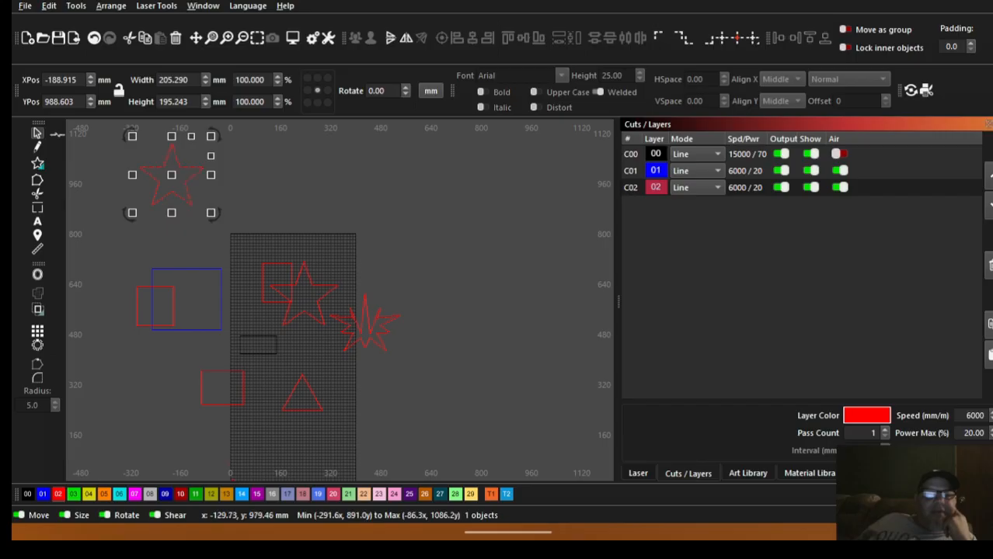
{"action": "left_click_drag", "start_coordinate": [170, 174], "coordinate": [155, 140]}
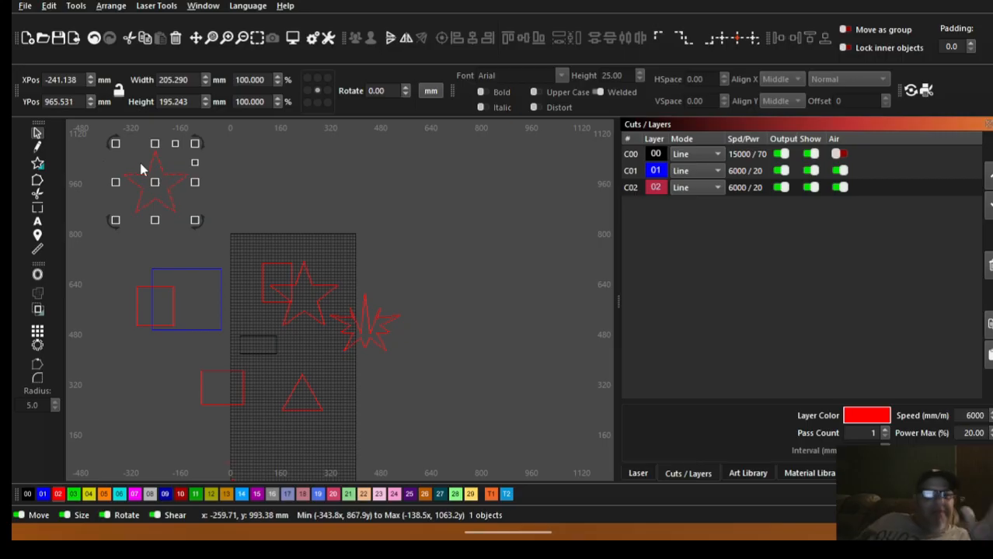
Draw an ellipse about 204 by 183 mm near X 437, Y 918 mm and scale it down to about 193 by 173 mm
{"action": "left_click", "coordinate": [37, 165]}
{"action": "left_click", "coordinate": [81, 181]}
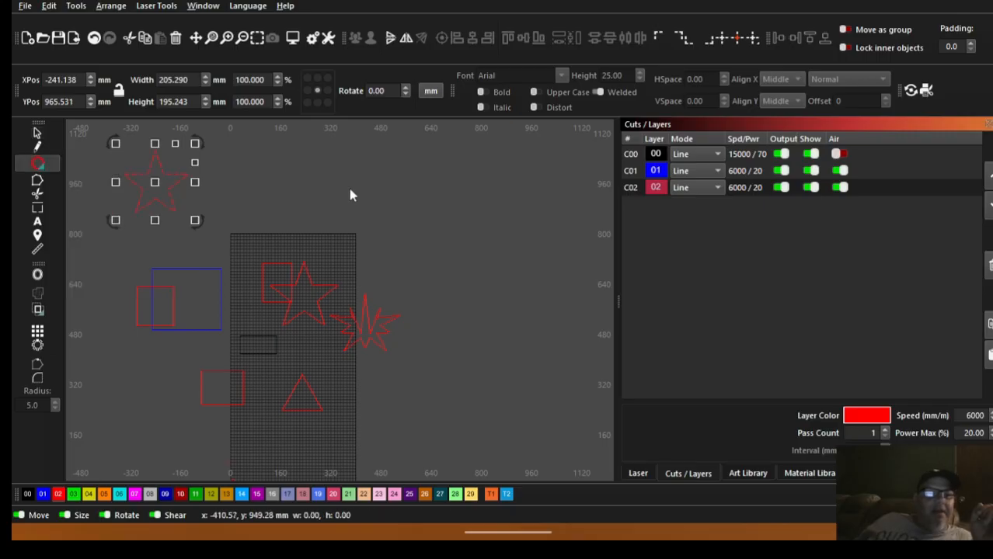
{"action": "left_click_drag", "start_coordinate": [336, 167], "coordinate": [399, 227]}
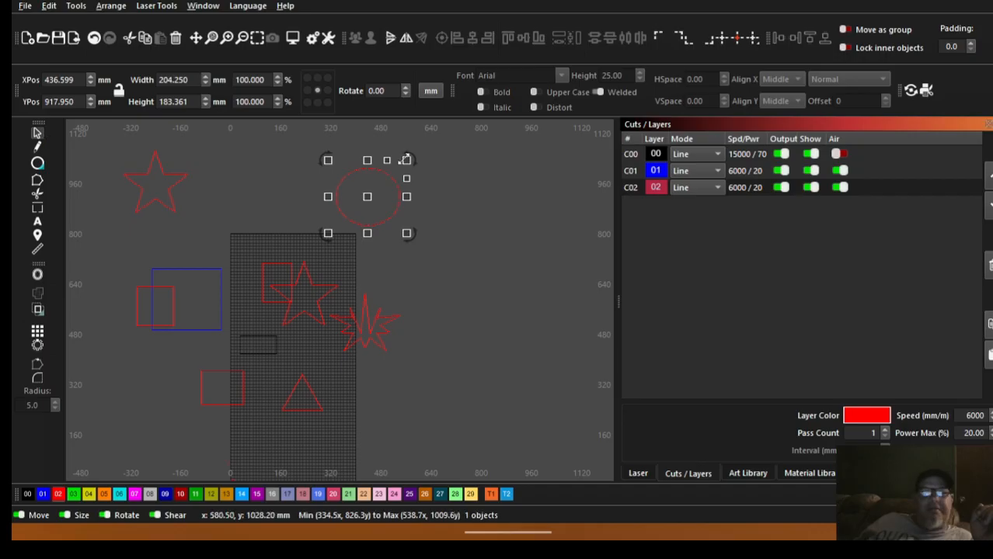
{"action": "left_click_drag", "start_coordinate": [405, 159], "coordinate": [402, 163]}
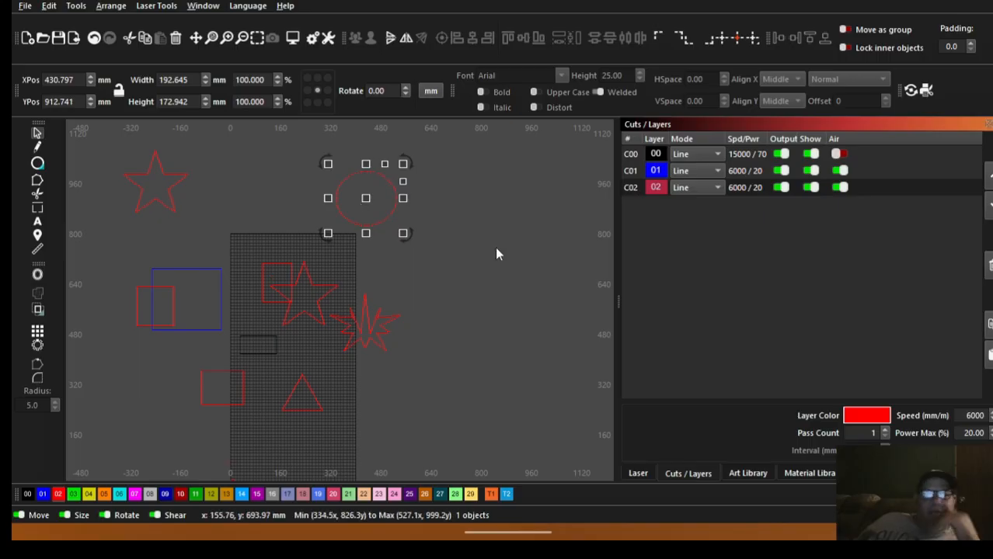
Select all shapes on layers C00, C01 and C02 in turn to identify each layer's contents
{"action": "left_click", "coordinate": [636, 155]}
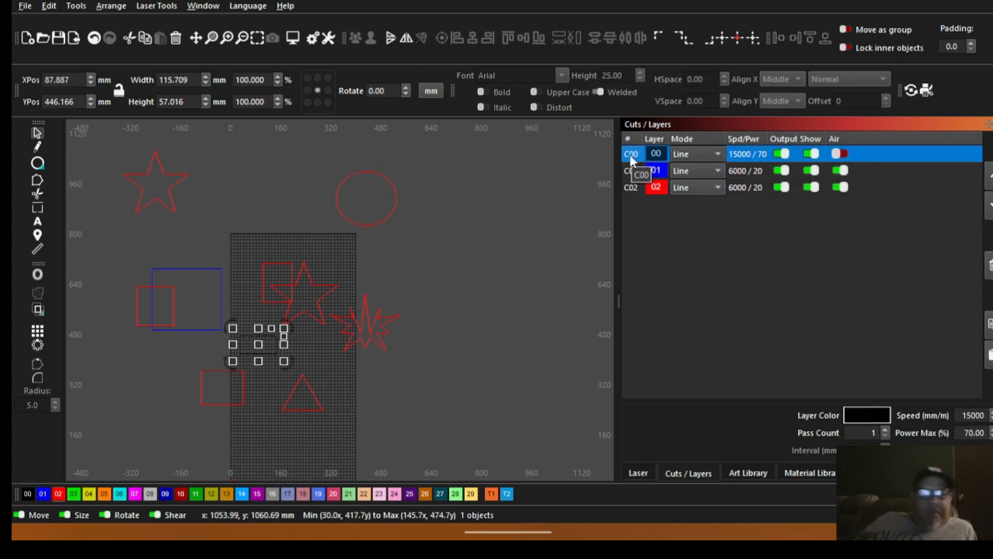
{"action": "left_click", "coordinate": [634, 172]}
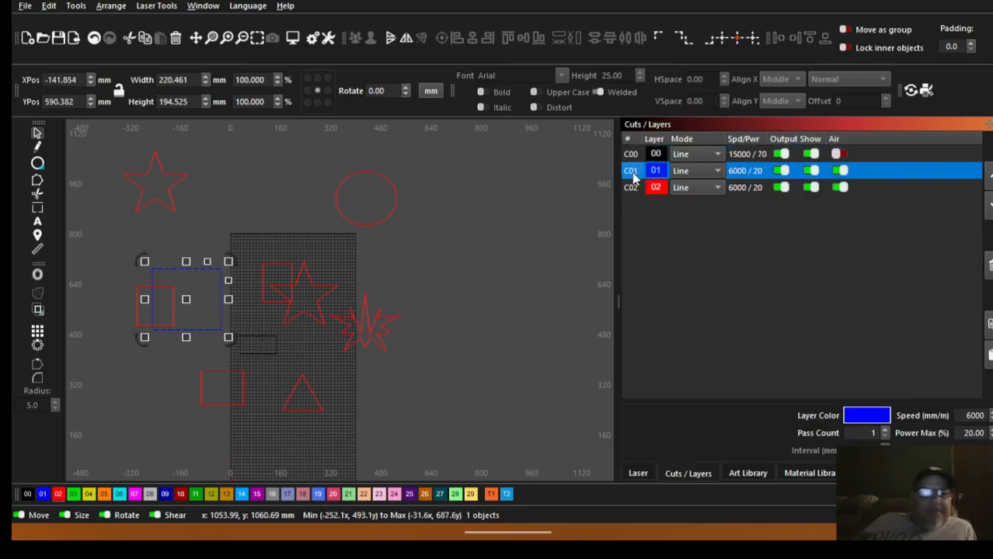
{"action": "left_click", "coordinate": [631, 188]}
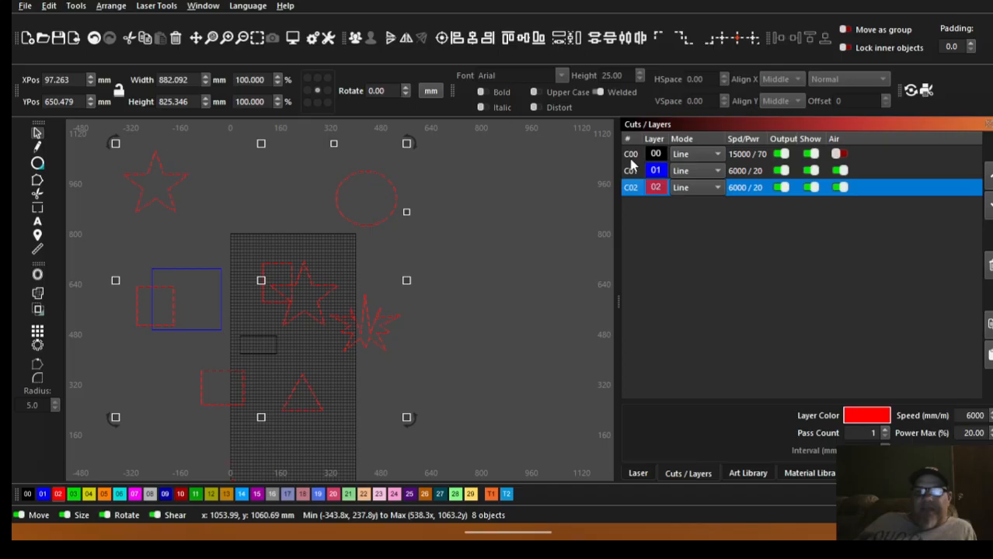
Clear the selection and flash the content on layer C02
{"action": "right_click", "coordinate": [632, 156]}
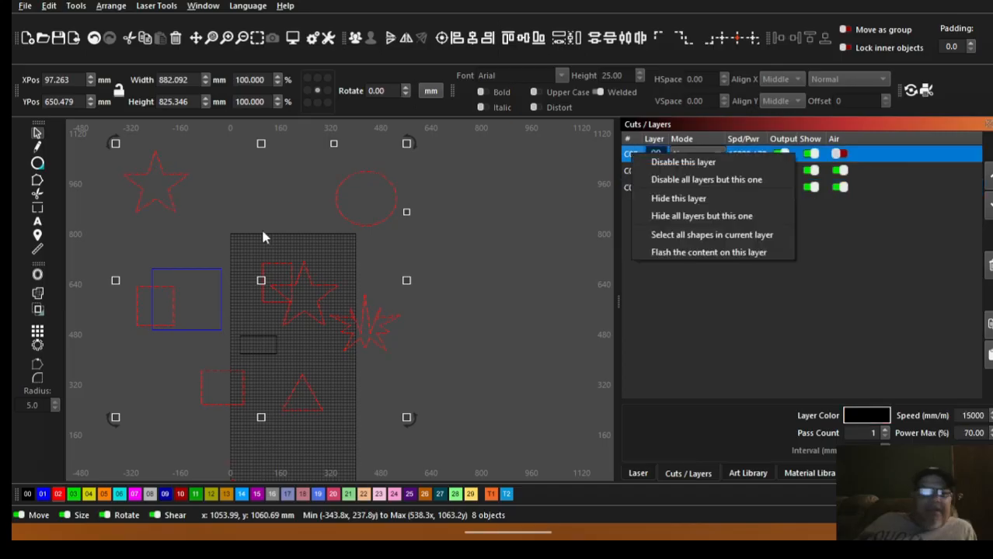
{"action": "left_click", "coordinate": [589, 159]}
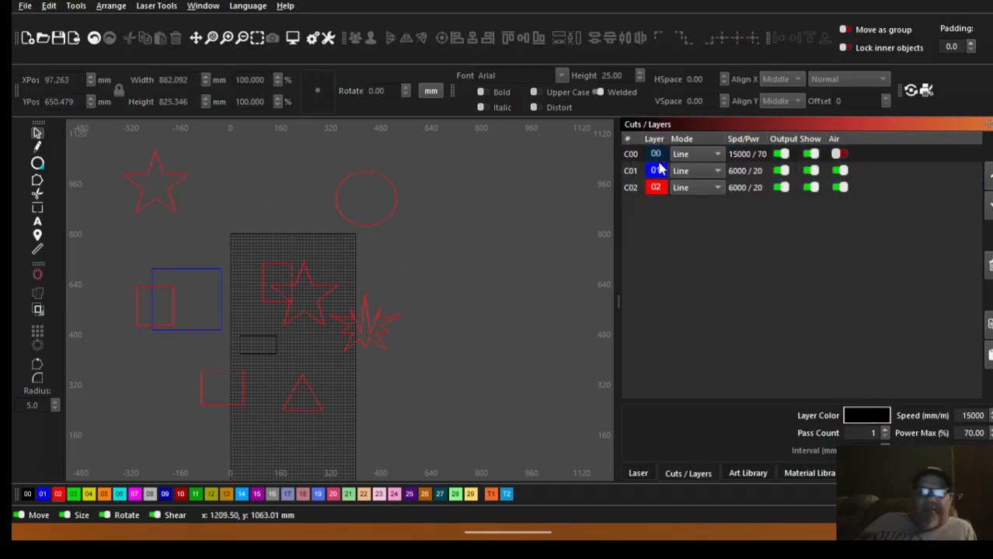
{"action": "right_click", "coordinate": [656, 189]}
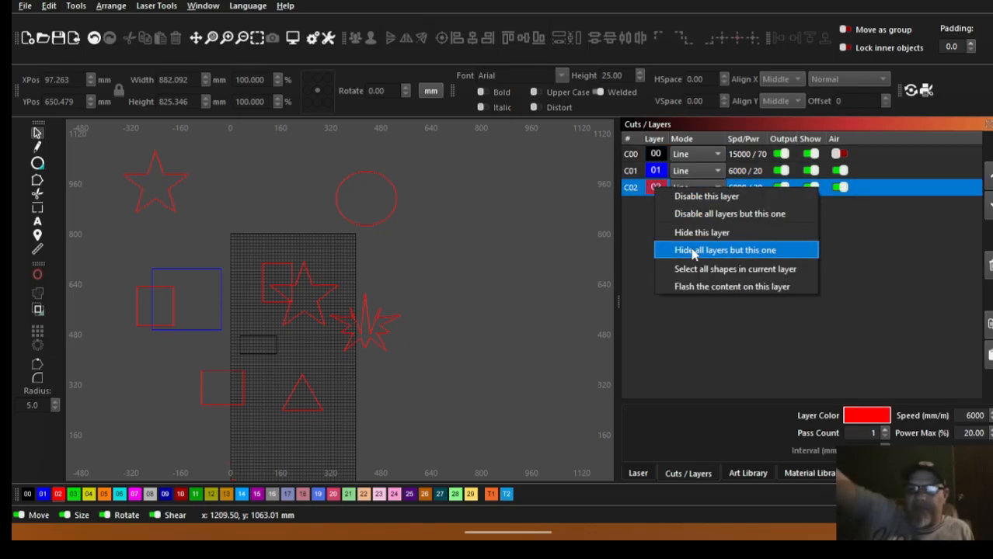
{"action": "left_click", "coordinate": [694, 287]}
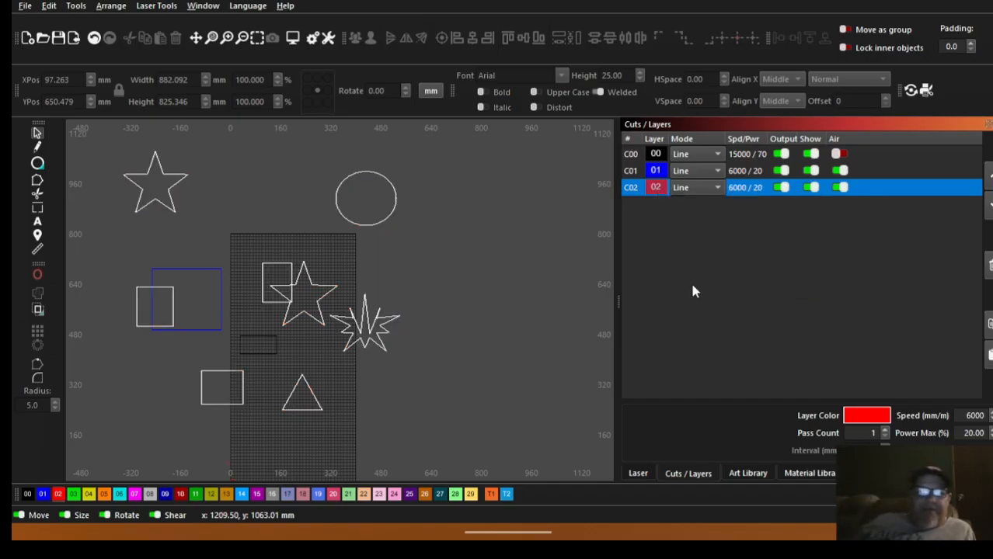
Disable layer C02, disable all layers but C01, and turn the output of C00 and C02 back on
{"action": "right_click", "coordinate": [627, 191]}
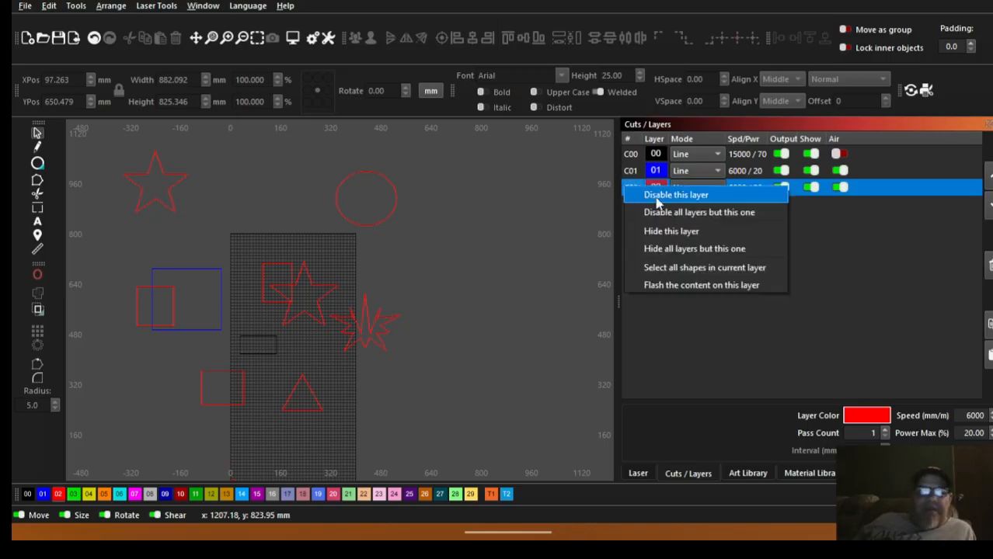
{"action": "left_click", "coordinate": [657, 200]}
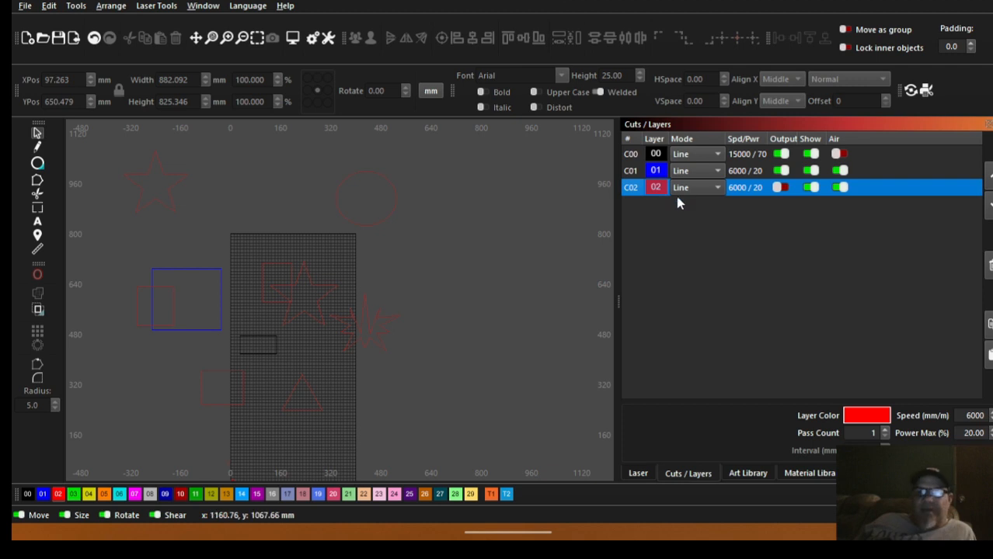
{"action": "right_click", "coordinate": [641, 177]}
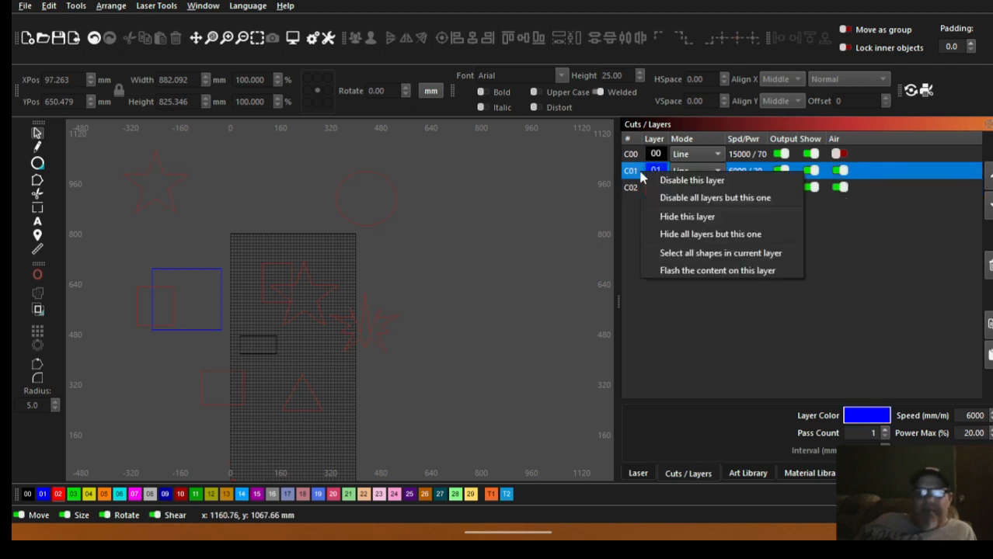
{"action": "left_click", "coordinate": [682, 200]}
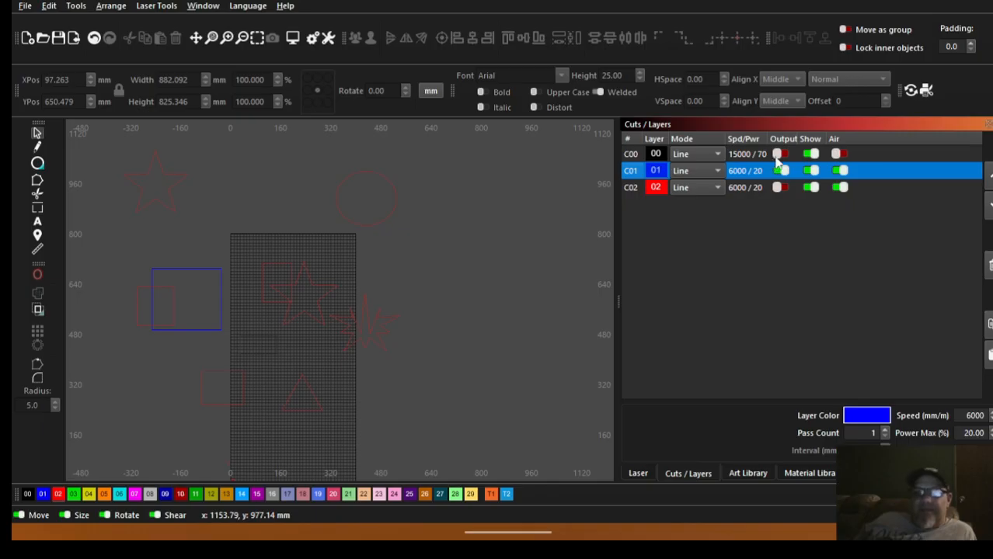
{"action": "left_click", "coordinate": [776, 157]}
{"action": "left_click", "coordinate": [777, 187]}
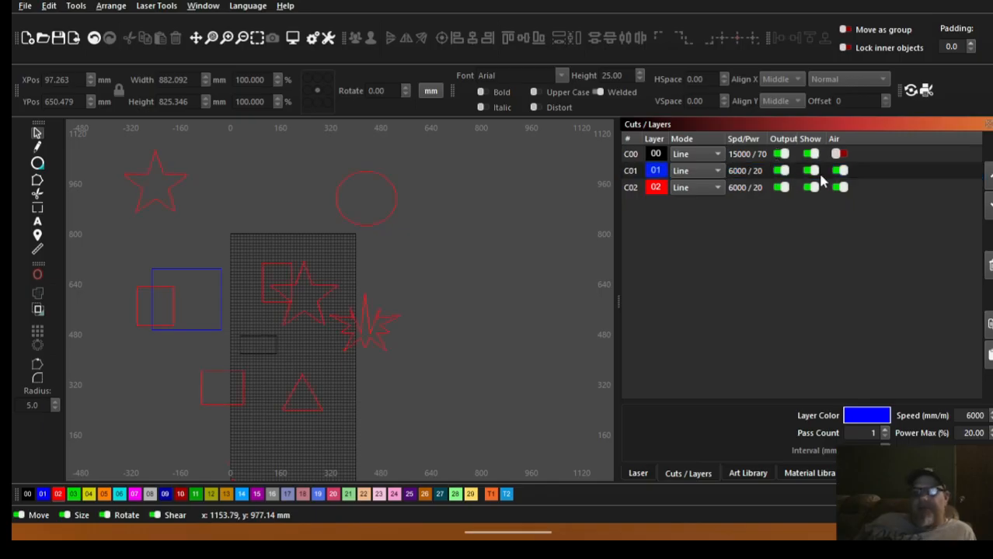
Flash the content on layer C00 to locate its shapes in the workspace
{"action": "left_click", "coordinate": [632, 156]}
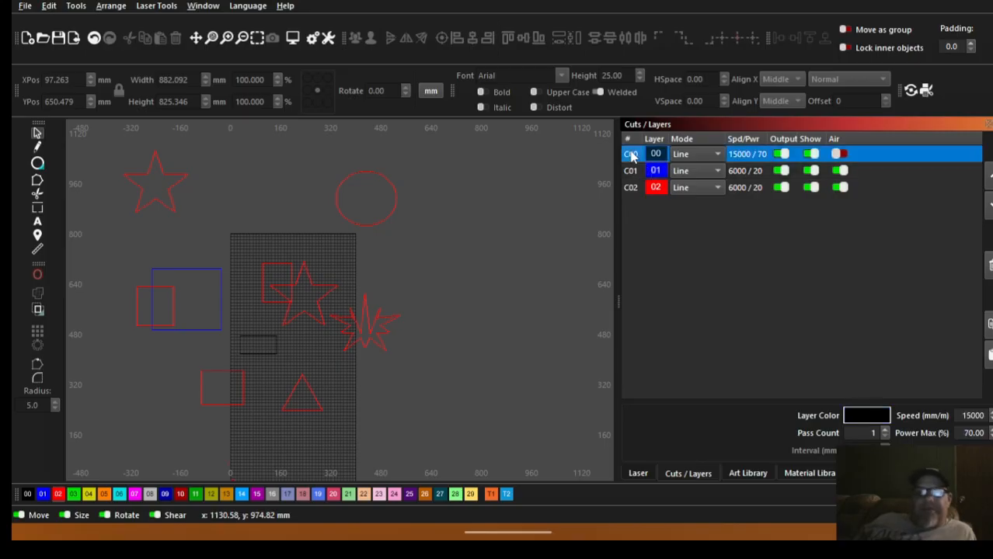
{"action": "right_click", "coordinate": [632, 156]}
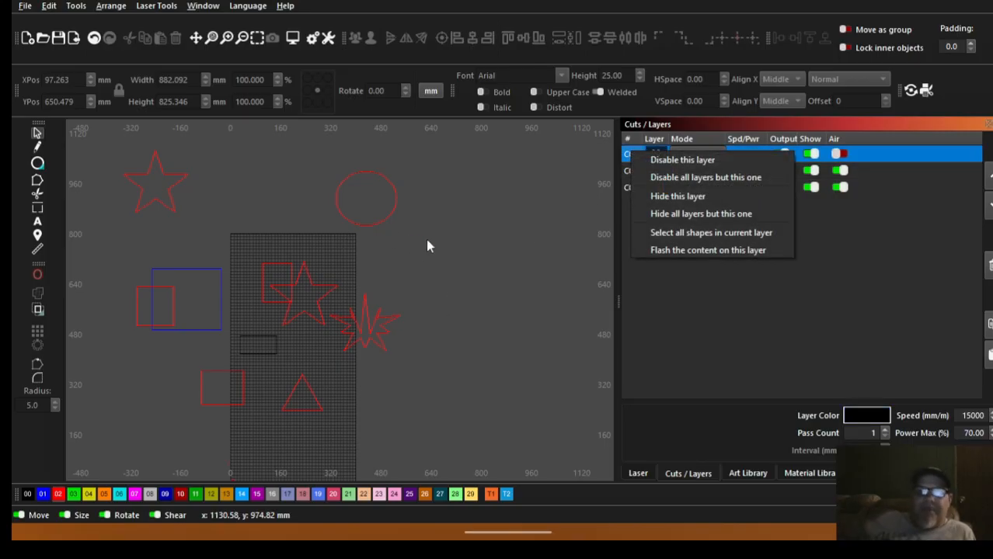
{"action": "left_click", "coordinate": [660, 252]}
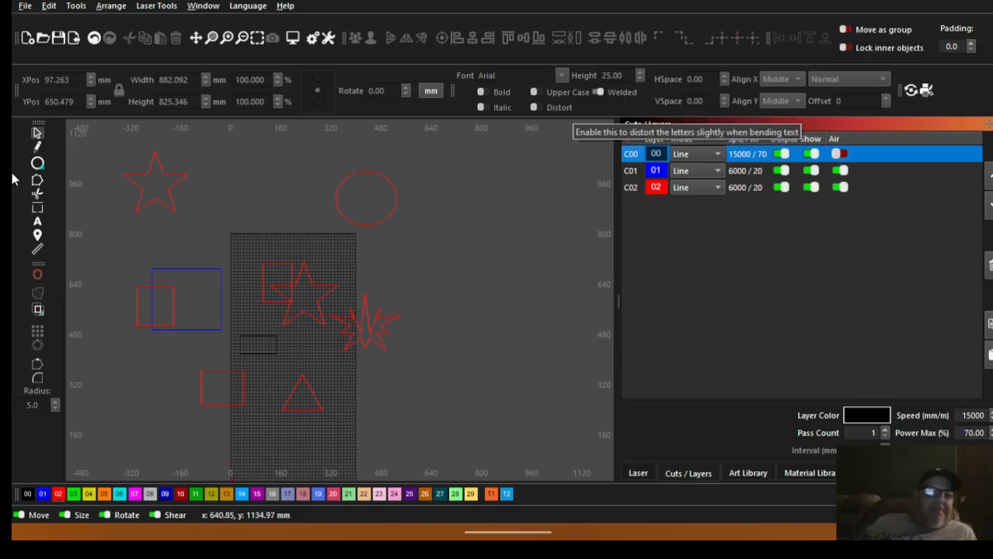
Draw an ellipse about 248 by 174 mm above the work area and another about 318 by 327 mm around X 881, Y 781 mm
{"action": "left_click", "coordinate": [38, 164]}
{"action": "left_click", "coordinate": [49, 171]}
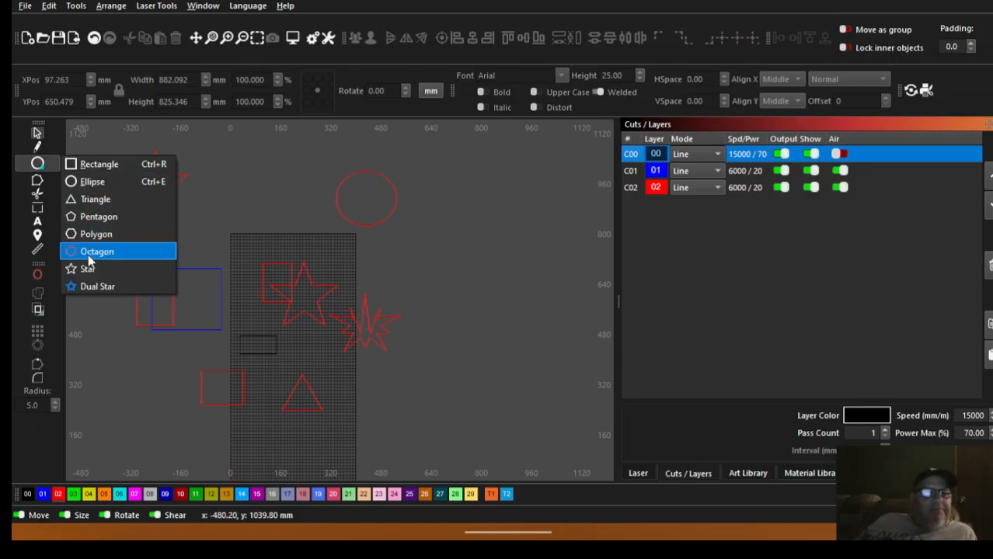
{"action": "left_click", "coordinate": [108, 181]}
{"action": "left_click_drag", "start_coordinate": [220, 142], "coordinate": [226, 150]}
{"action": "left_click_drag", "start_coordinate": [301, 206], "coordinate": [301, 205]}
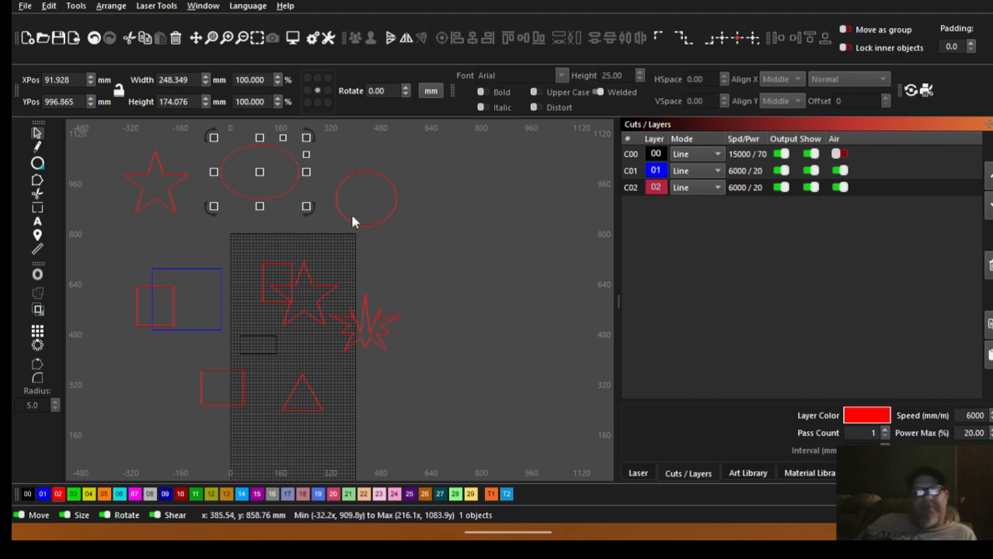
{"action": "left_click", "coordinate": [37, 163]}
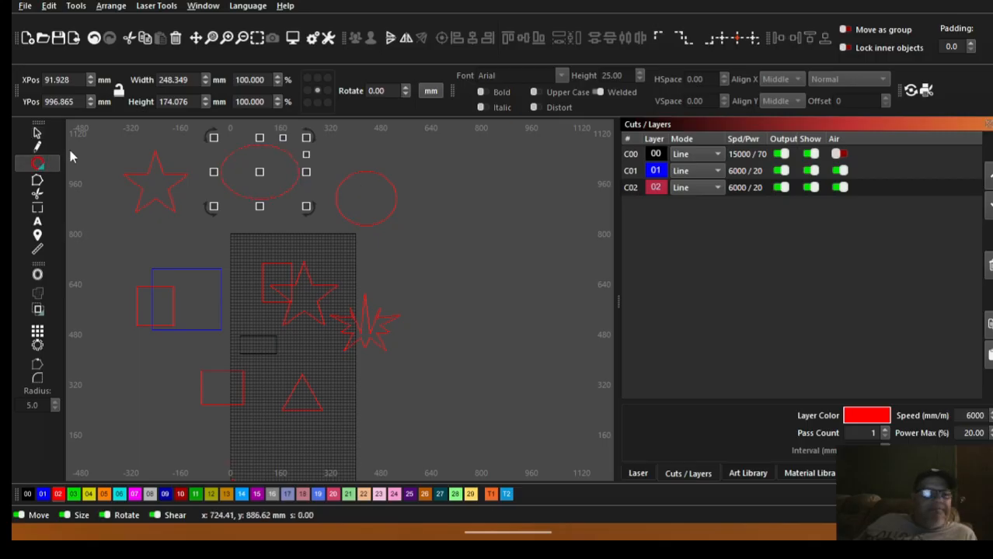
{"action": "left_click_drag", "start_coordinate": [449, 180], "coordinate": [564, 298]}
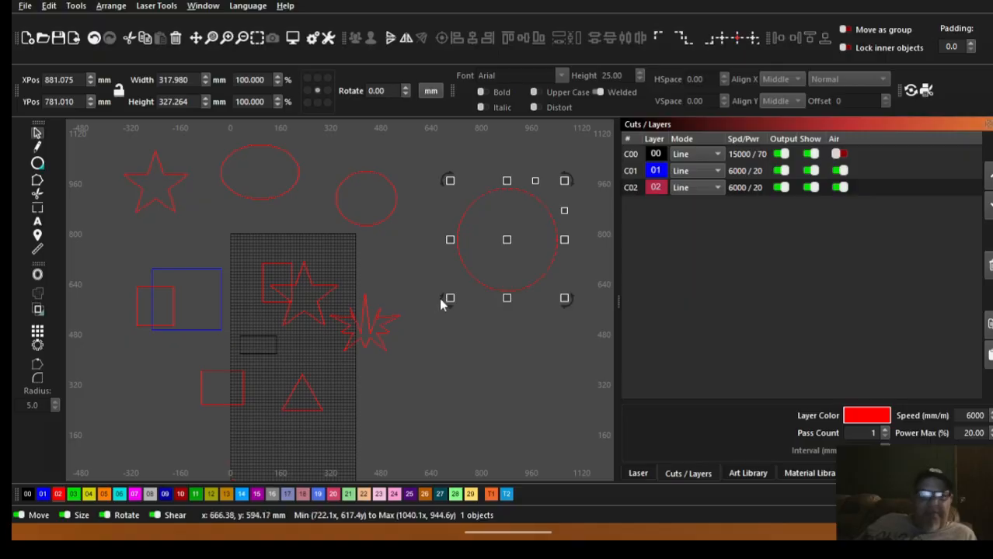
Try to edit the nodes of the wide ellipse above the work area, and convert that ellipse to a path
{"action": "left_click", "coordinate": [44, 181]}
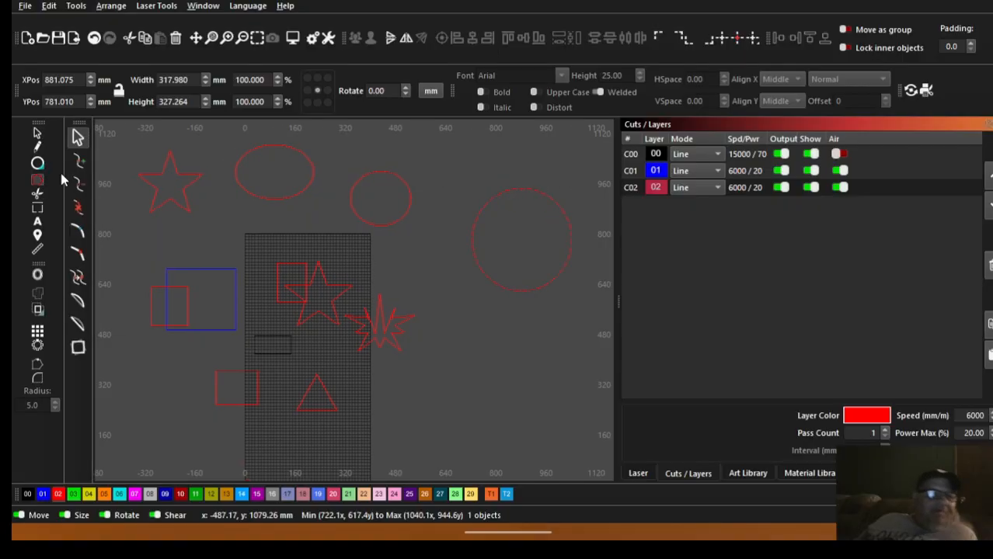
{"action": "left_click", "coordinate": [260, 194]}
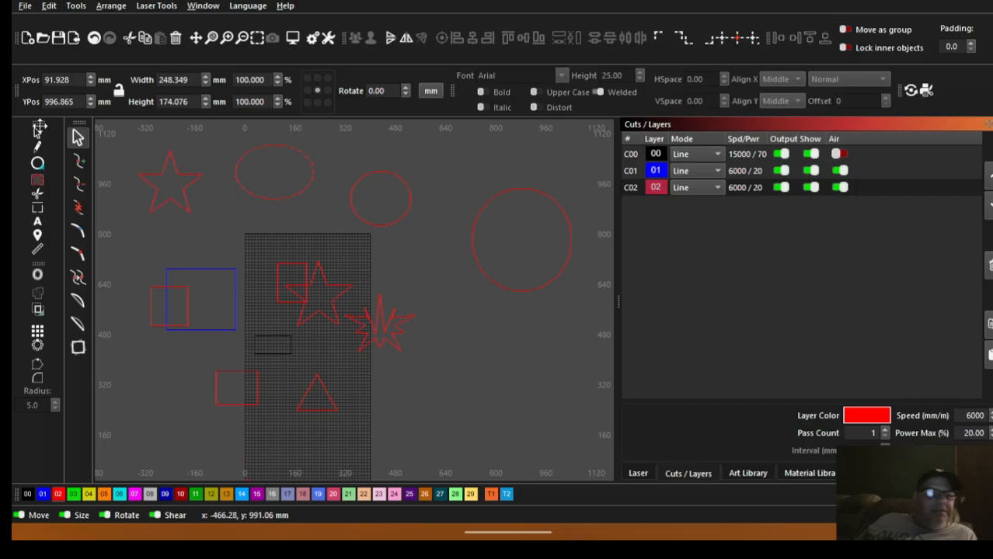
{"action": "left_click", "coordinate": [36, 133]}
{"action": "right_click", "coordinate": [267, 198]}
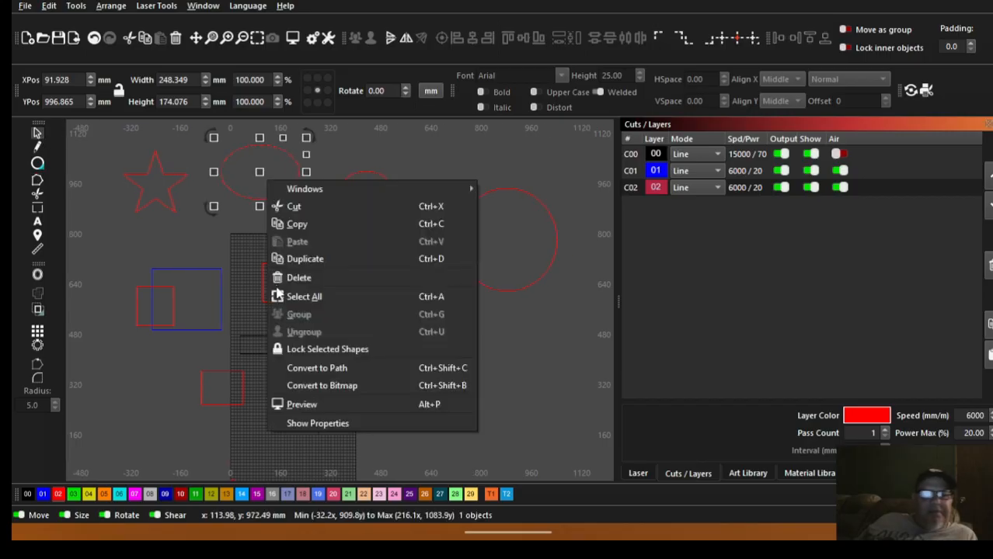
{"action": "left_click", "coordinate": [304, 371]}
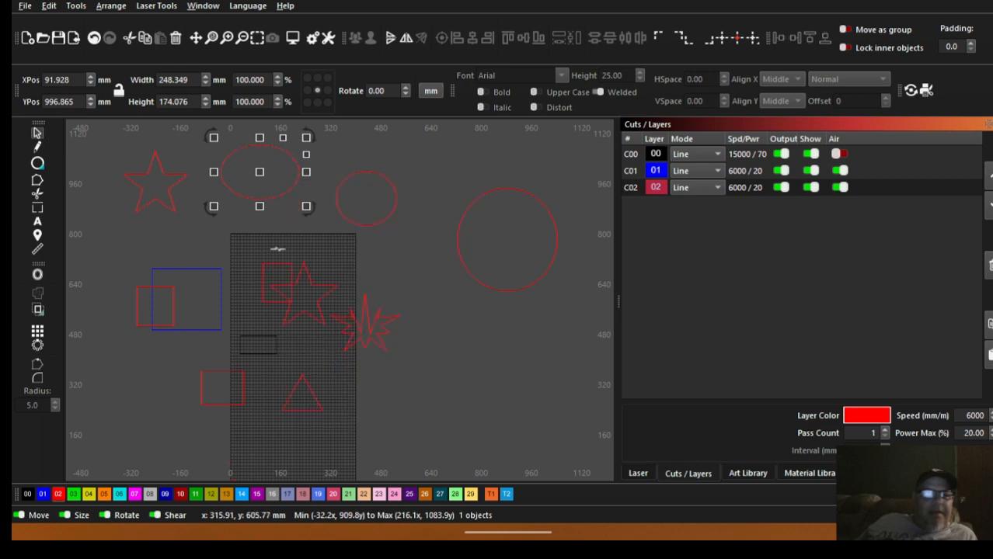
Reshape the converted ellipse's left end into a point by moving its leftmost node and curve handles
{"action": "left_click", "coordinate": [37, 182]}
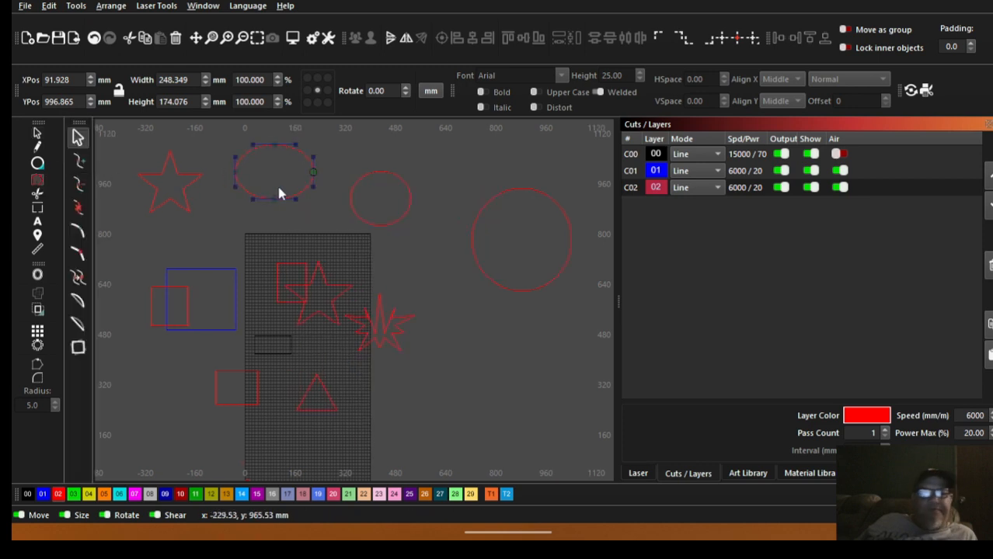
{"action": "scroll", "coordinate": [230, 163], "scroll_direction": "up", "scroll_amount": 3}
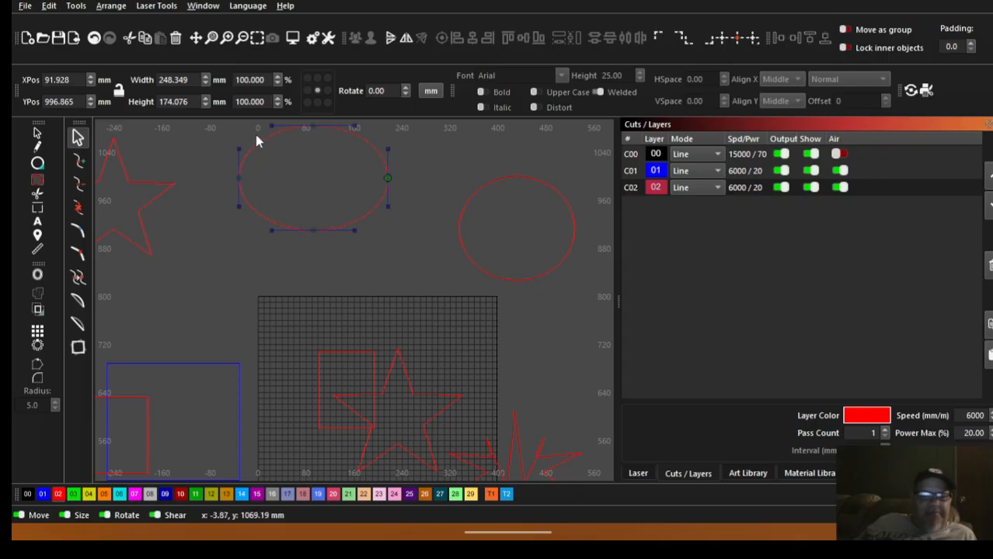
{"action": "left_click", "coordinate": [239, 180]}
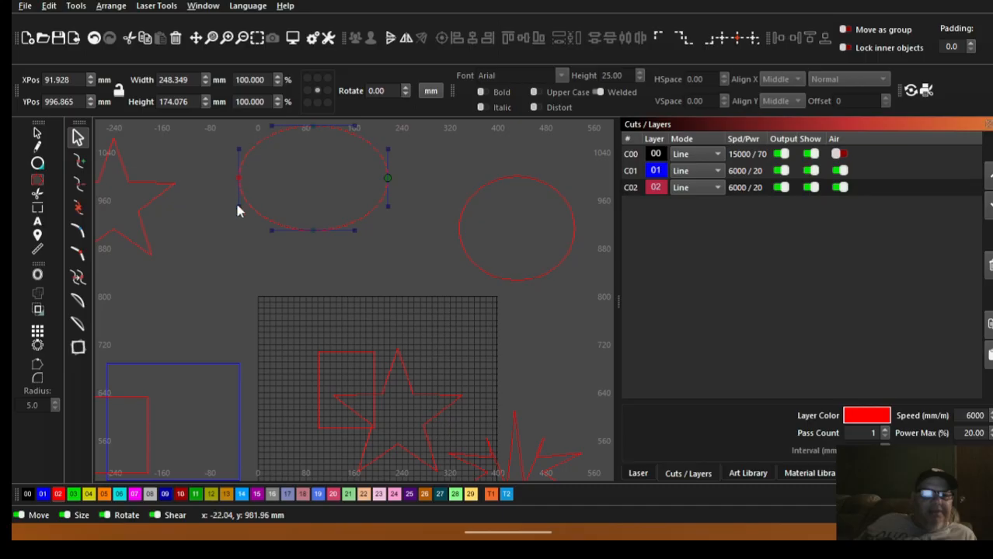
{"action": "mouse_move", "coordinate": [237, 208]}
{"action": "left_mouse_down"}
{"action": "mouse_move", "coordinate": [261, 199]}
{"action": "mouse_move", "coordinate": [239, 197]}
{"action": "left_mouse_up"}
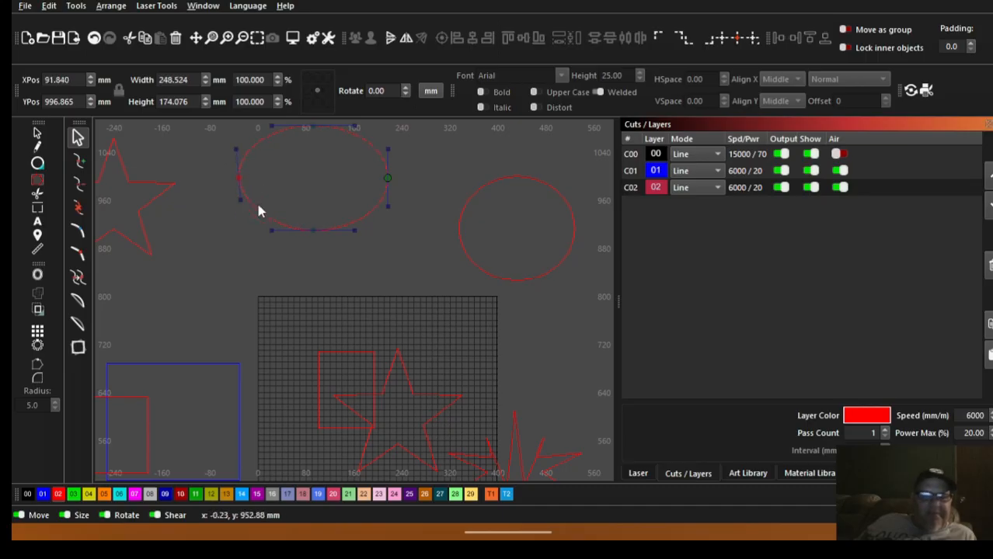
{"action": "left_click_drag", "start_coordinate": [240, 201], "coordinate": [236, 147]}
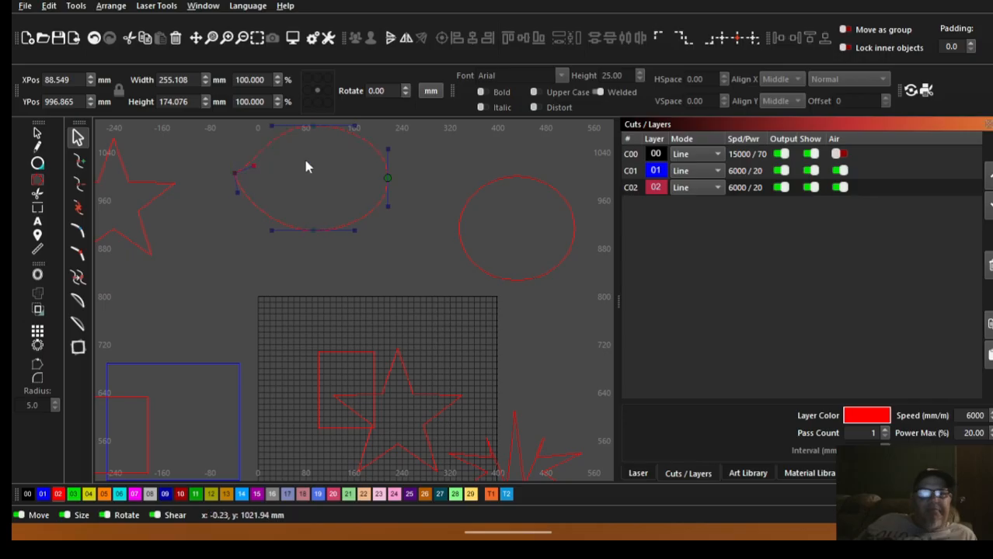
Insert one node on the reshaped ellipse's upper-left curve and one on its upper-right curve
{"action": "key", "text": "i"}
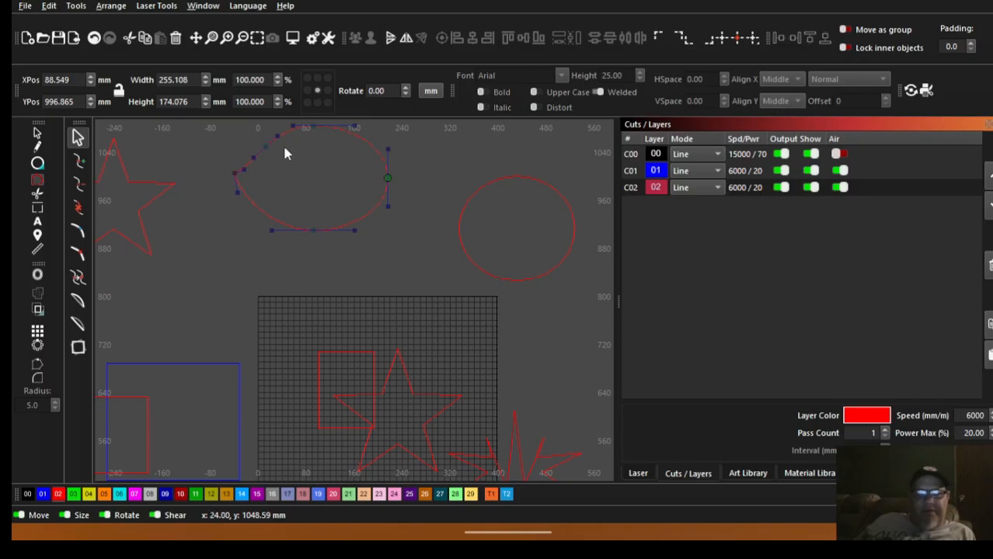
{"action": "key", "text": "i"}
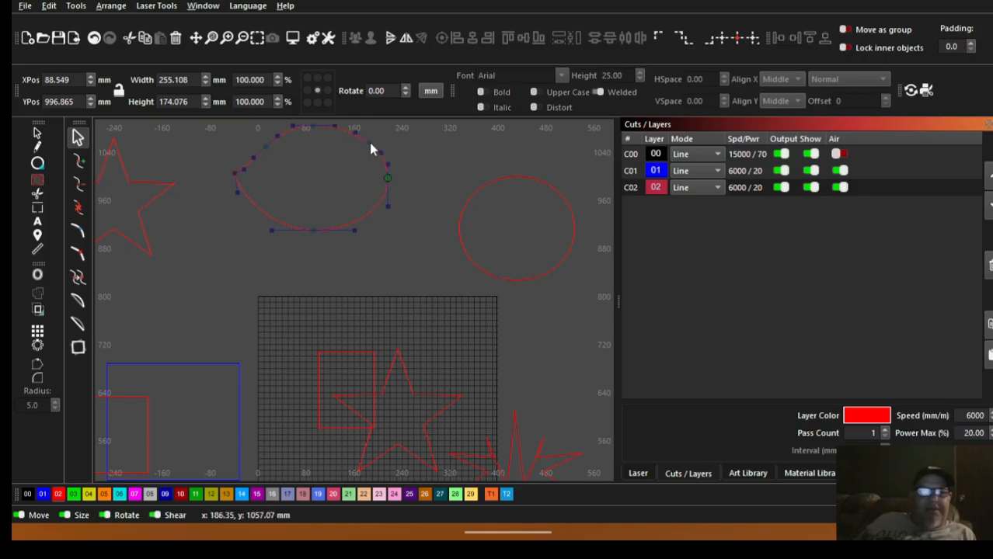